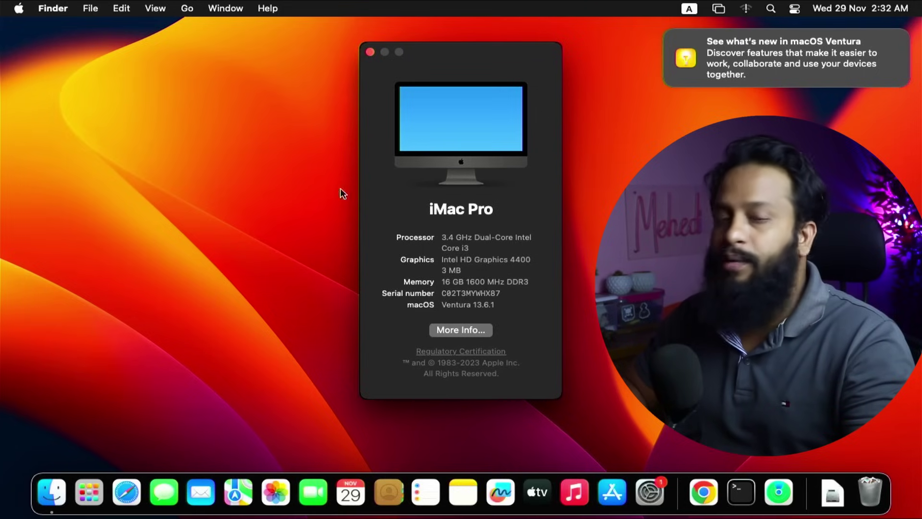
Close About This Mac, open Finder, then launch Google Chrome from Launchpad and close it.
left_click(372, 53)
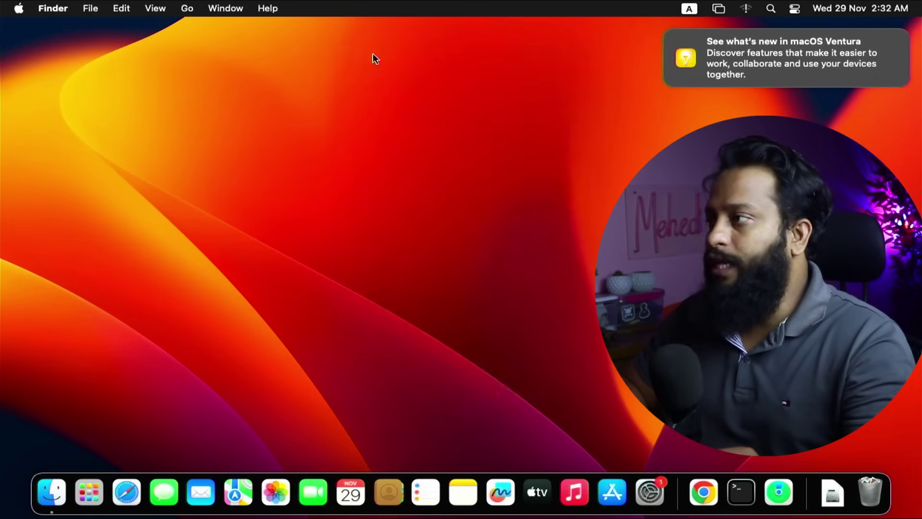
left_click(60, 483)
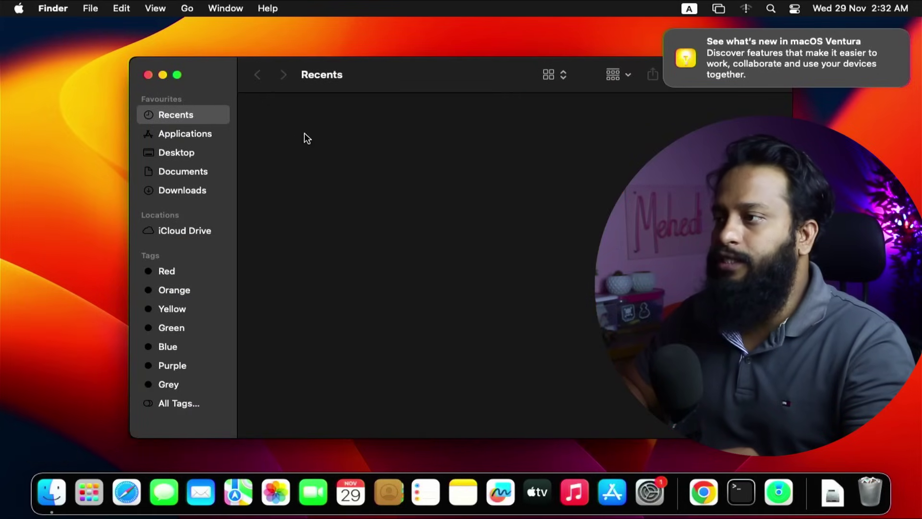
left_click(90, 491)
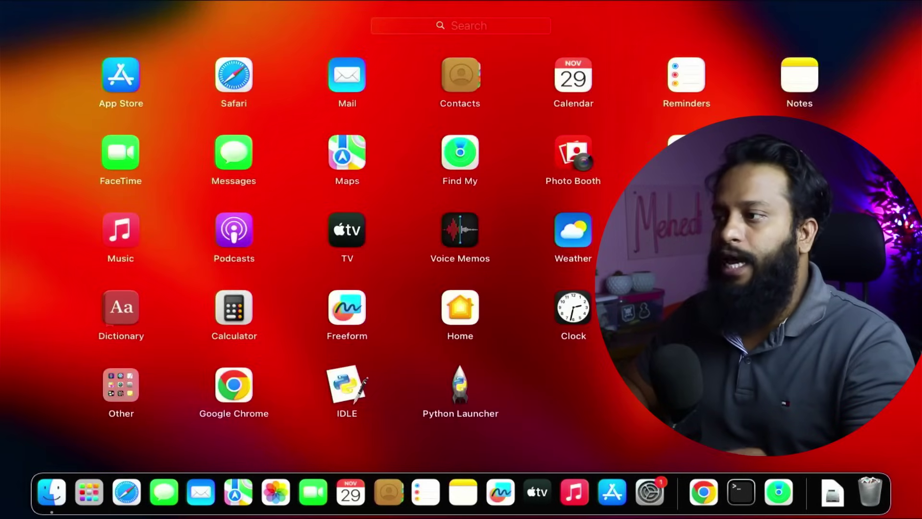
left_click(88, 493)
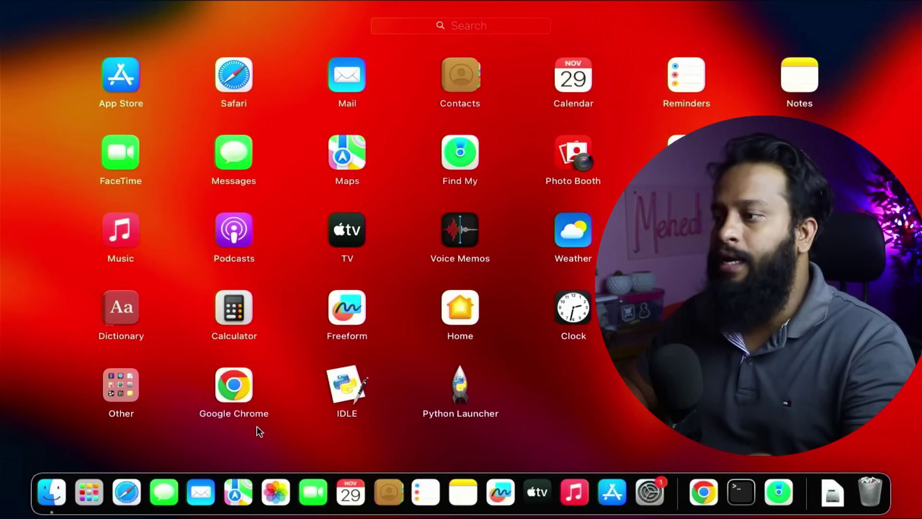
left_click(255, 399)
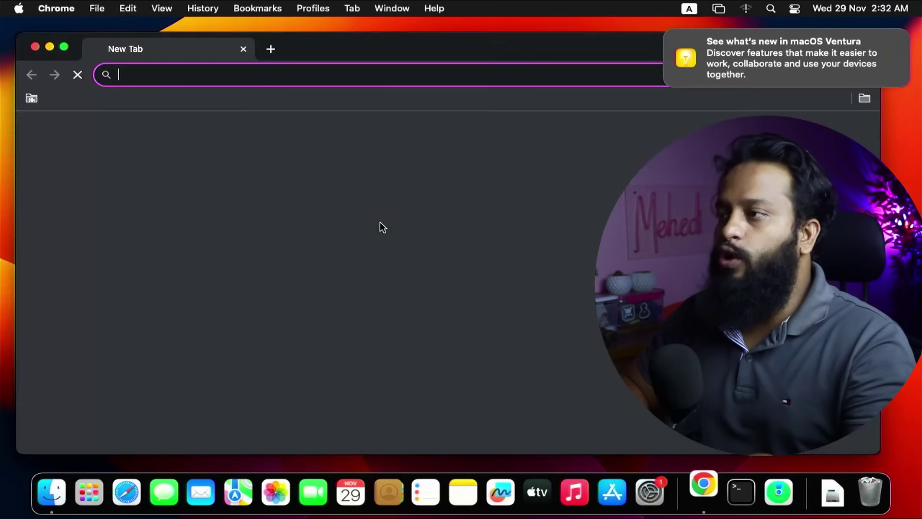
left_click(34, 46)
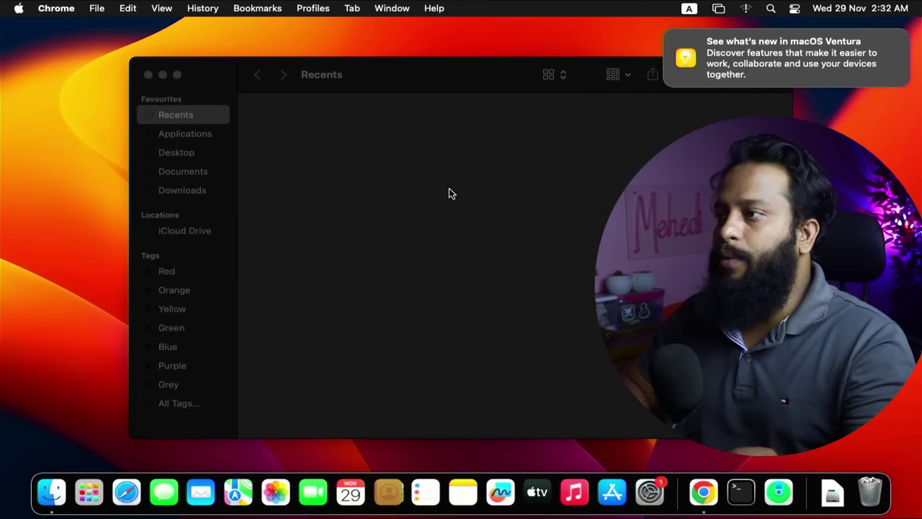
Dismiss the Background Items Added notice and close the Finder window.
left_click(452, 194)
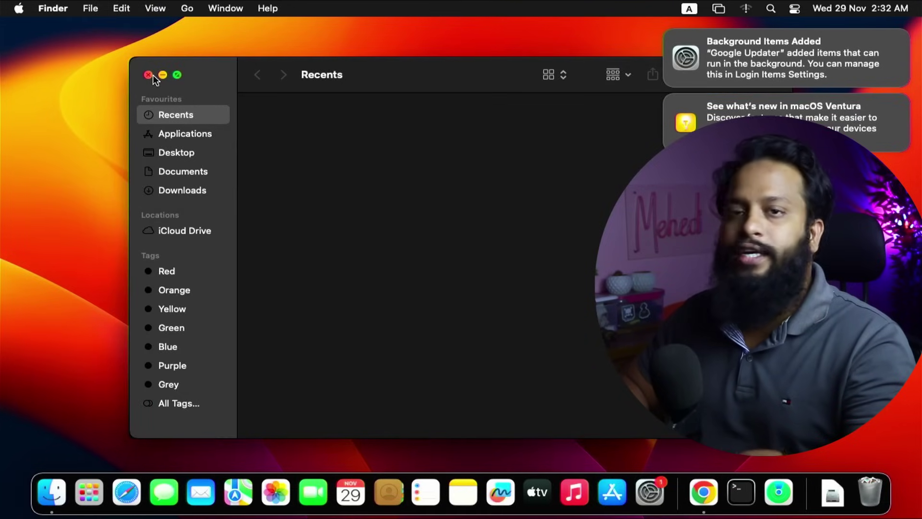
mouse_move(857, 63)
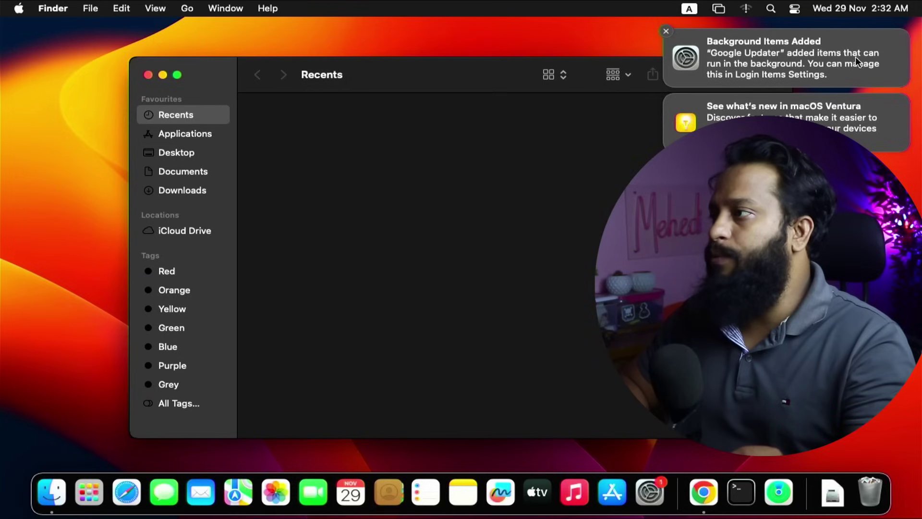
left_click(666, 32)
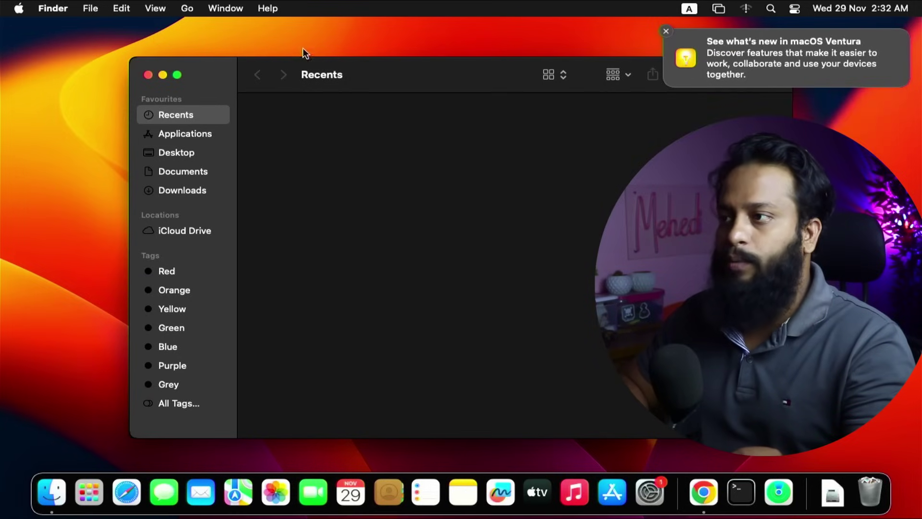
key("super+w")
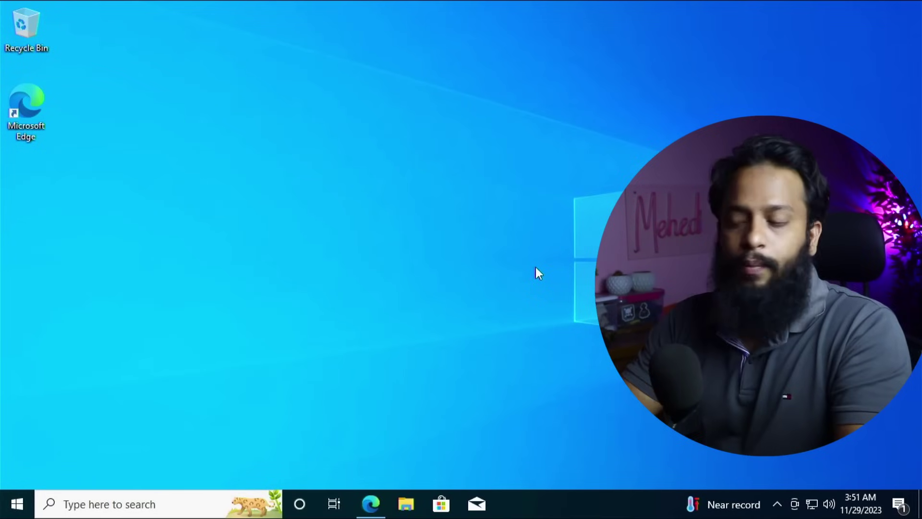
Search Google for 'cpuz' and download CPU-Z SETUP • ENGLISH from cpuid.com, then minimize Edge.
left_click(371, 504)
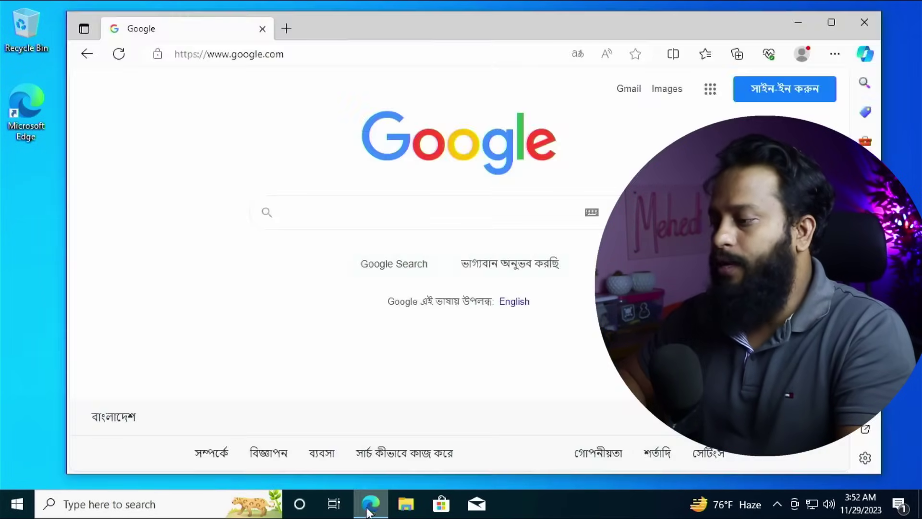
type("cpuz")
key("Return")
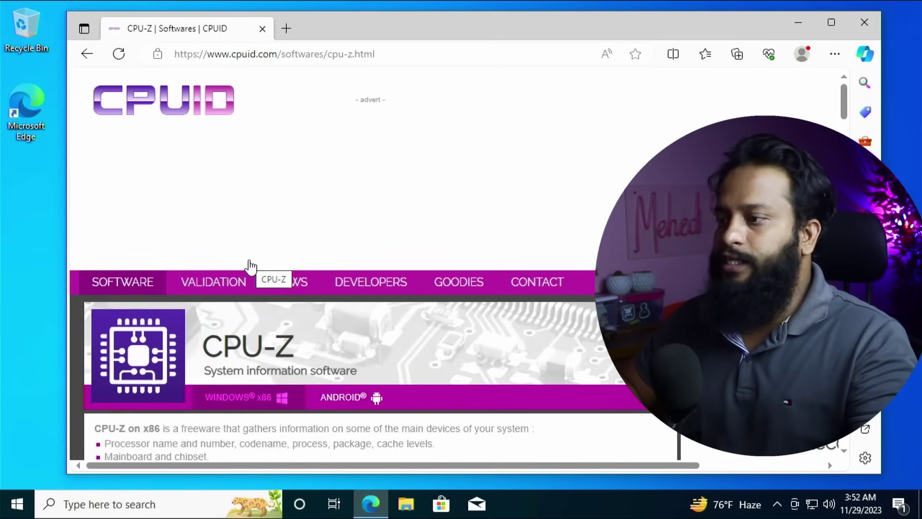
scroll(250, 267, "down", 10)
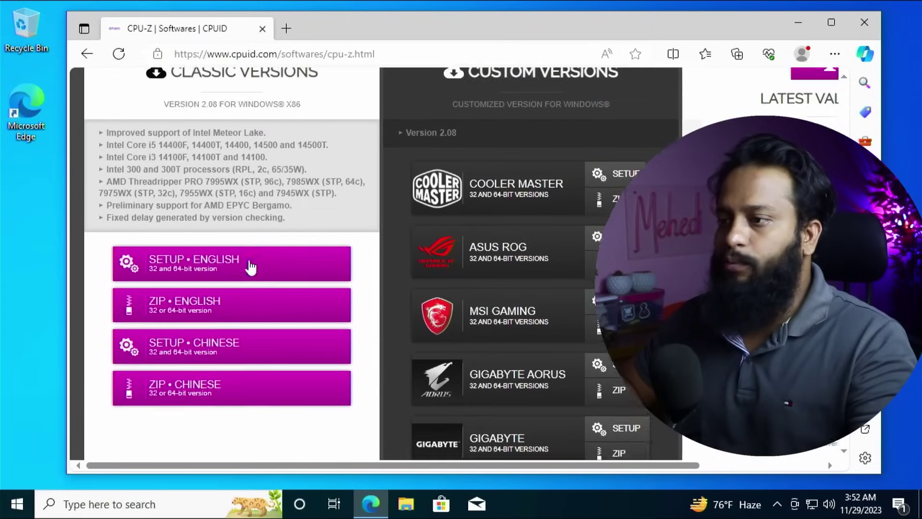
left_click(226, 265)
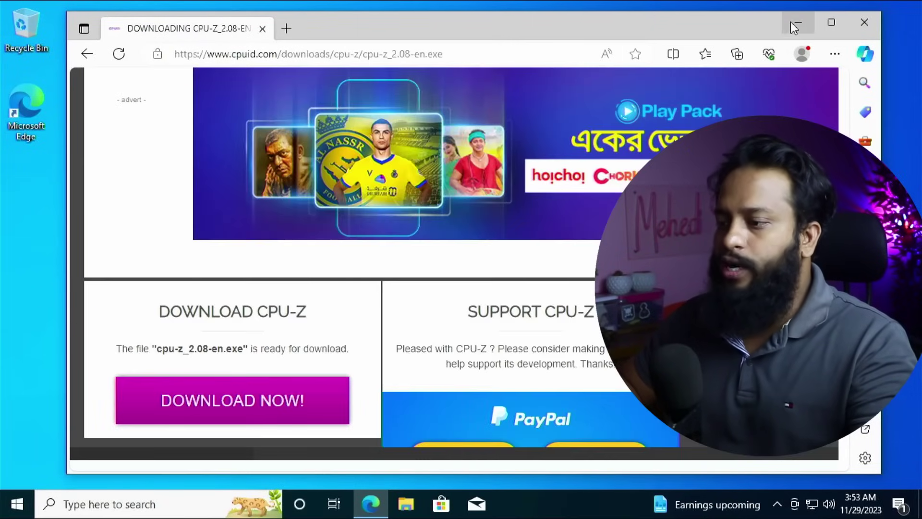
left_click(795, 26)
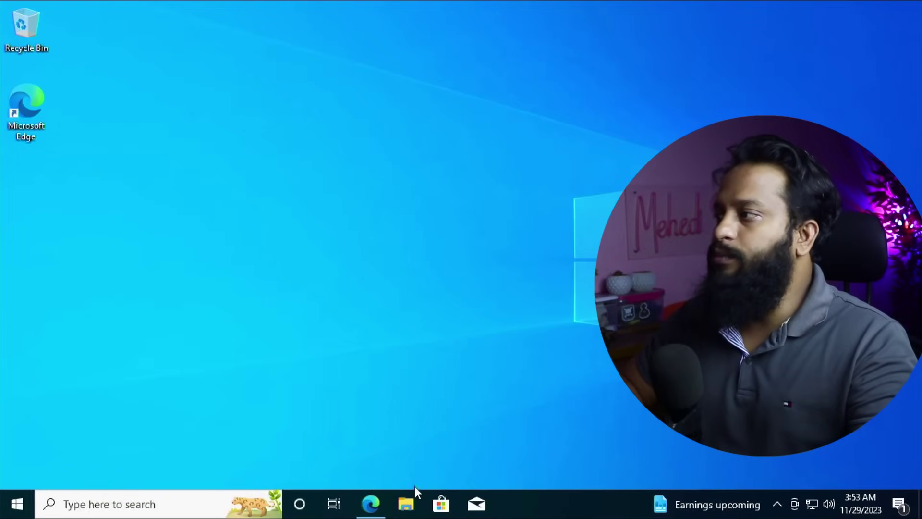
Install cpu-z_2.08-en from the Downloads folder, skipping the readme.
left_click(414, 500)
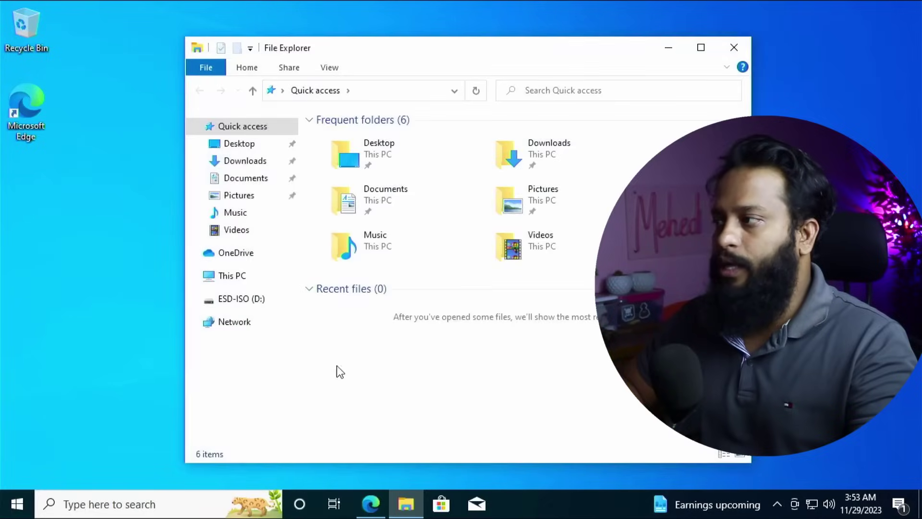
left_click(264, 157)
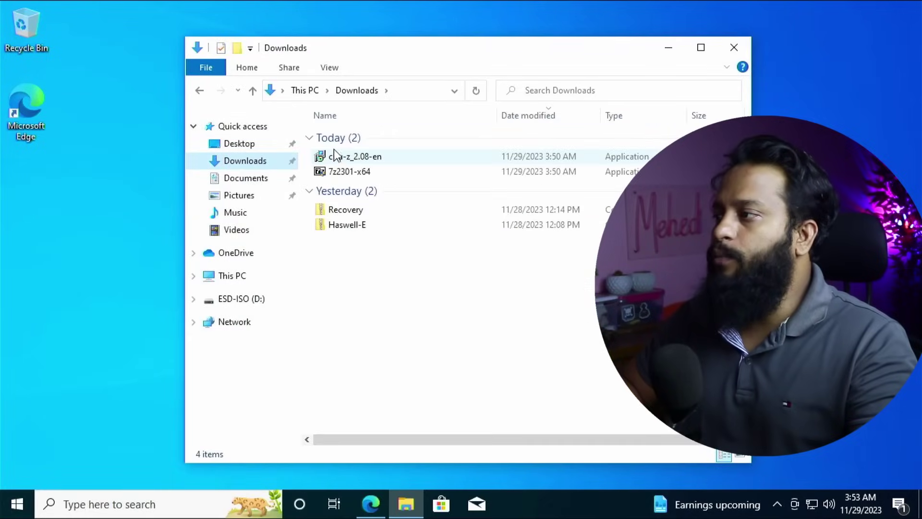
double_click(387, 155)
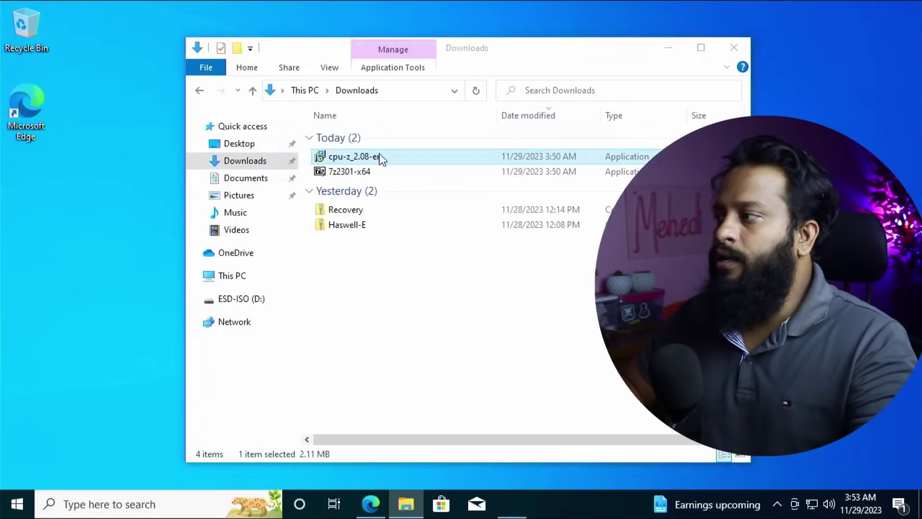
left_click(368, 351)
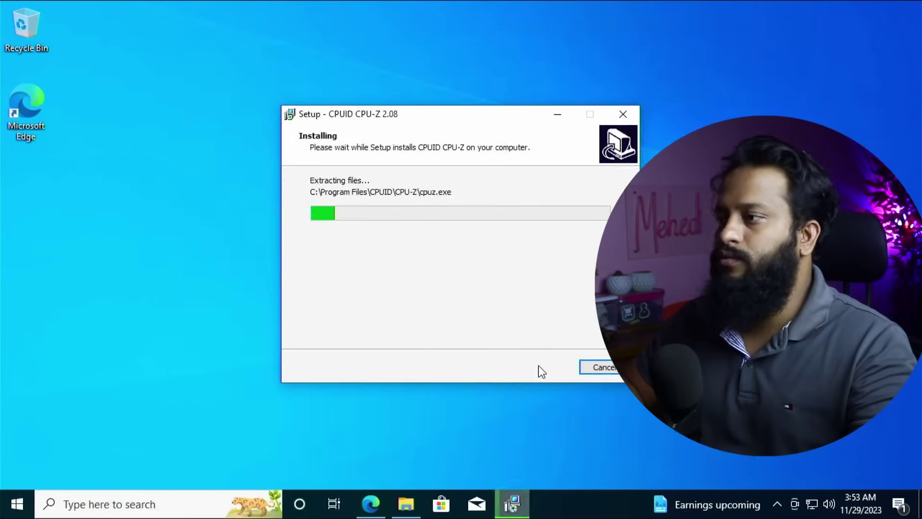
left_click(485, 240)
left_click(545, 366)
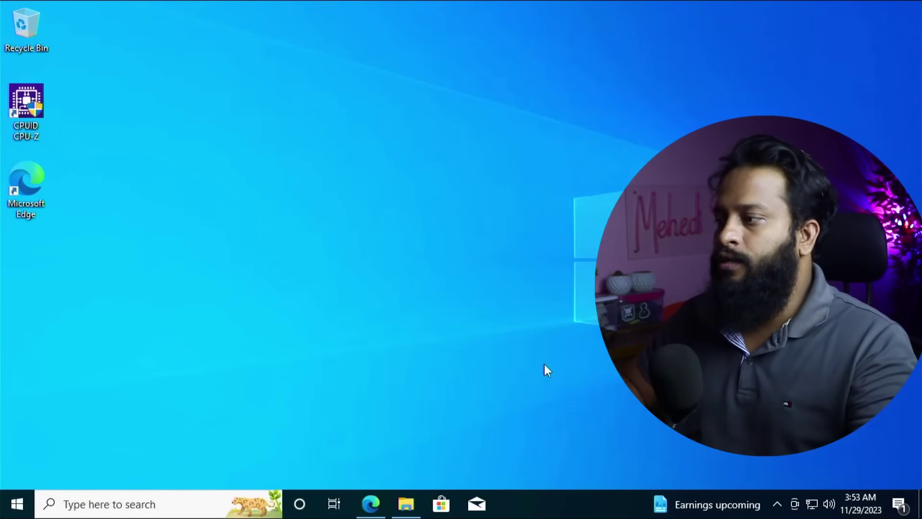
Launch CPU-Z to identify the Intel Core i3 4130 processor, then return to Edge.
left_click(17, 502)
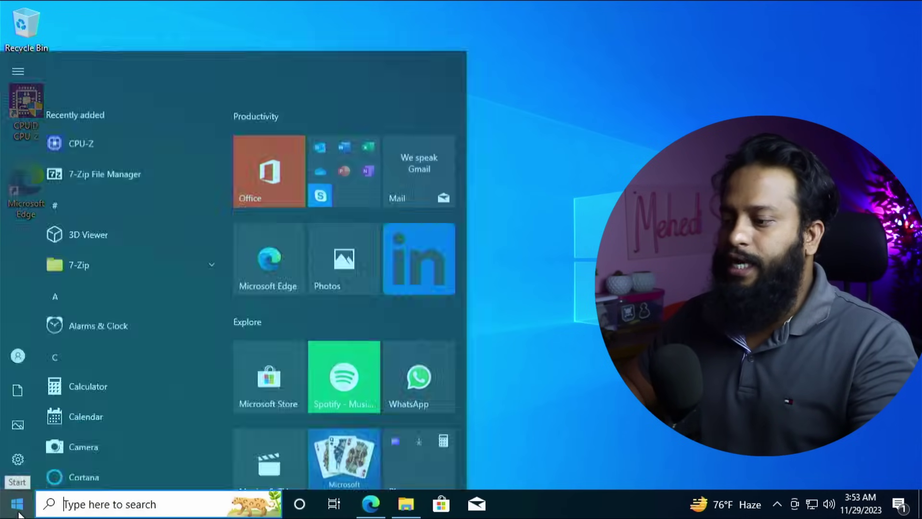
type("cpu")
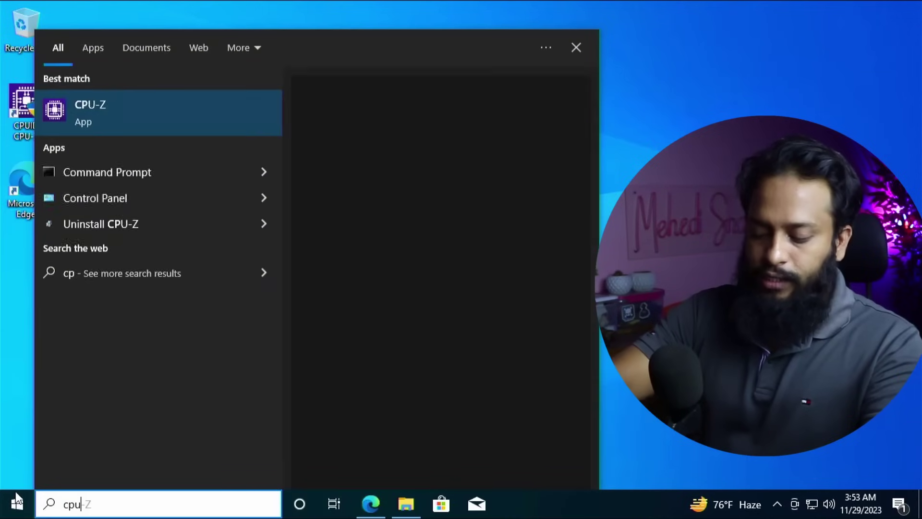
left_click(185, 108)
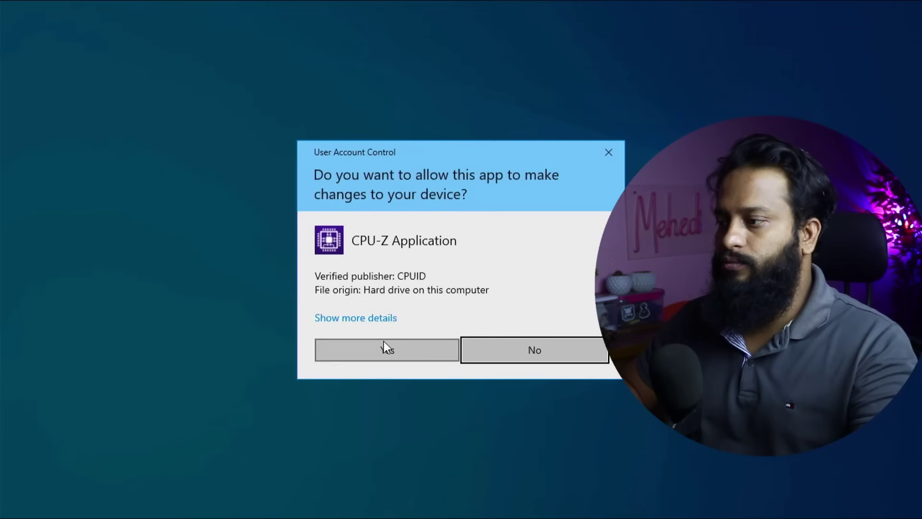
left_click(383, 345)
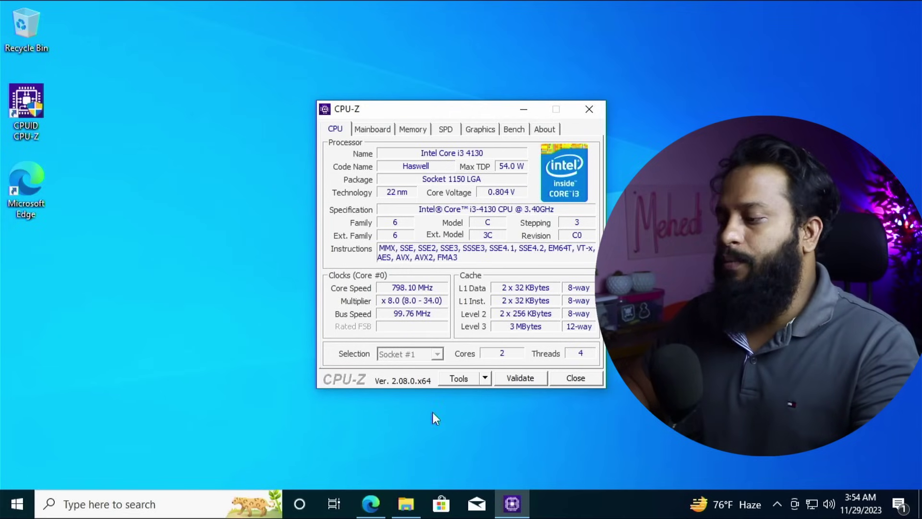
left_click(370, 504)
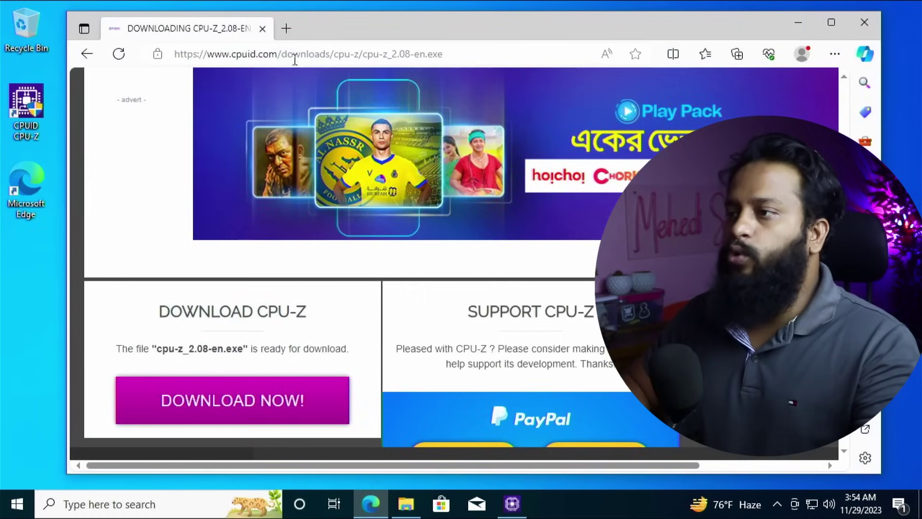
left_click(286, 30)
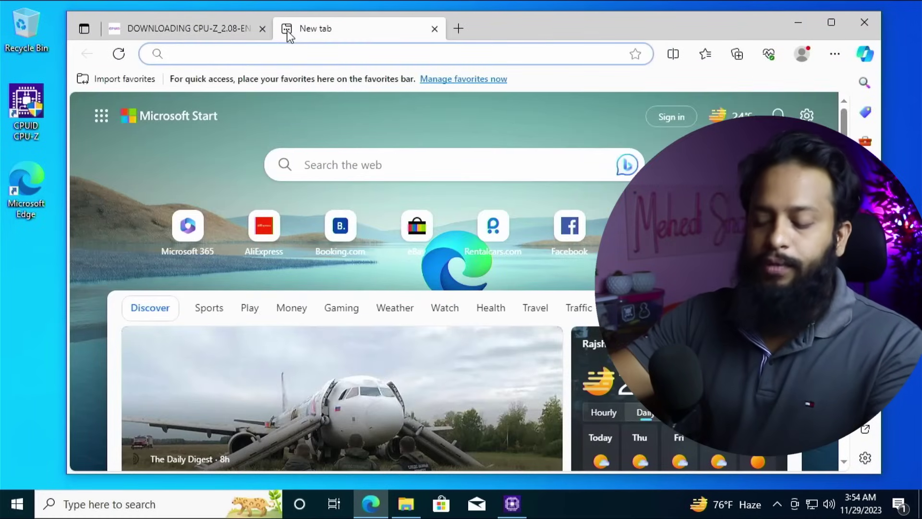
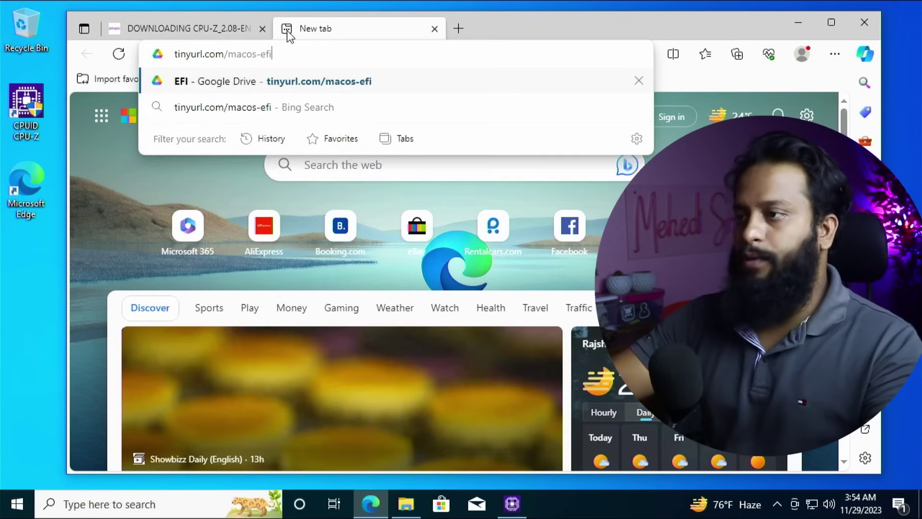
key("Return")
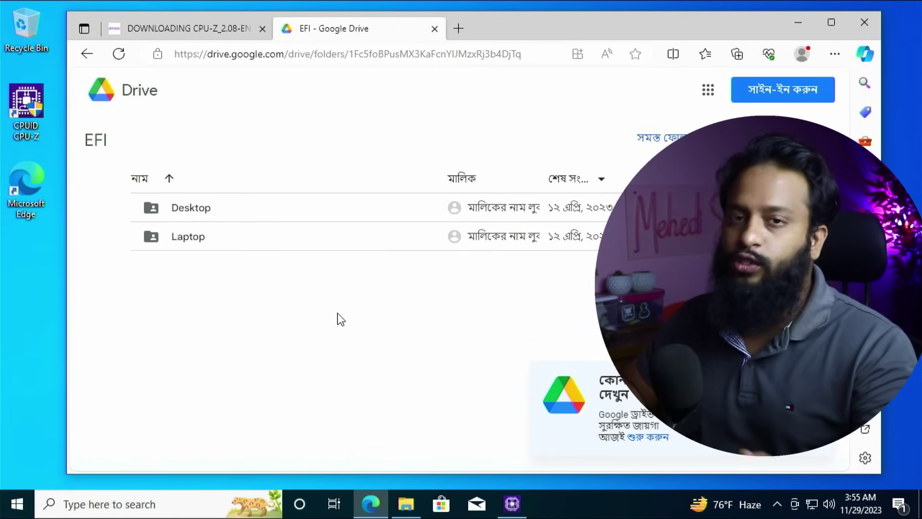
double_click(206, 209)
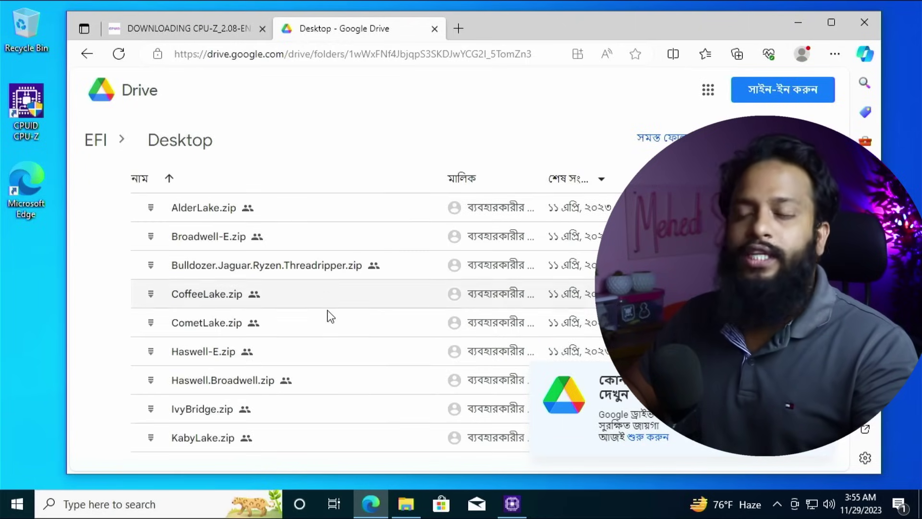
scroll(330, 315, "down", 3)
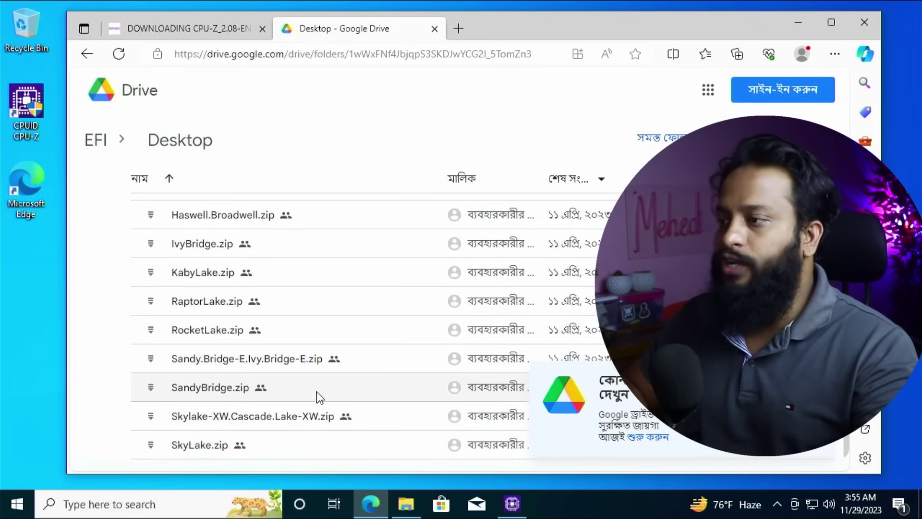
scroll(318, 438, "up", 3)
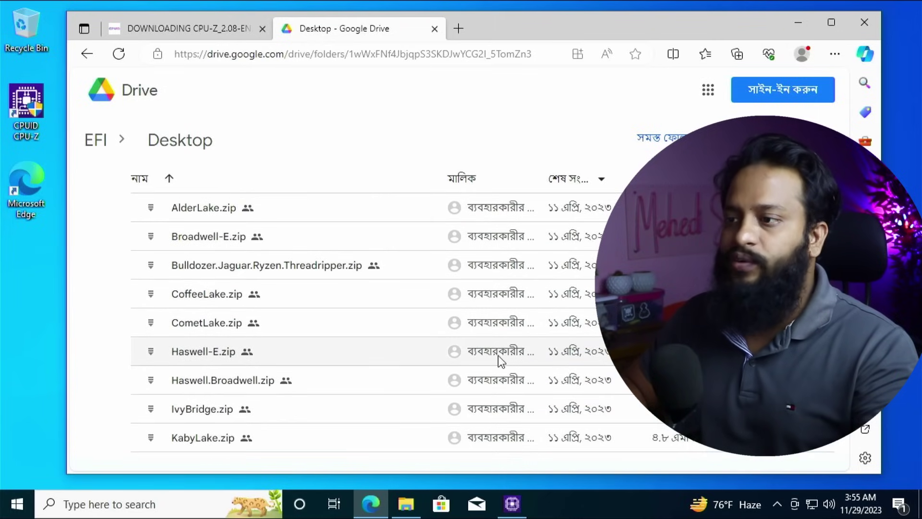
left_click(510, 503)
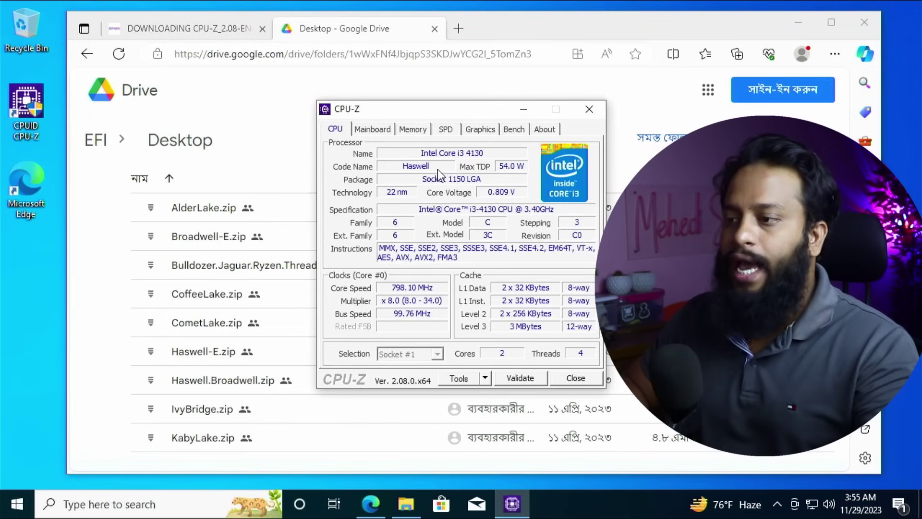
left_click(524, 110)
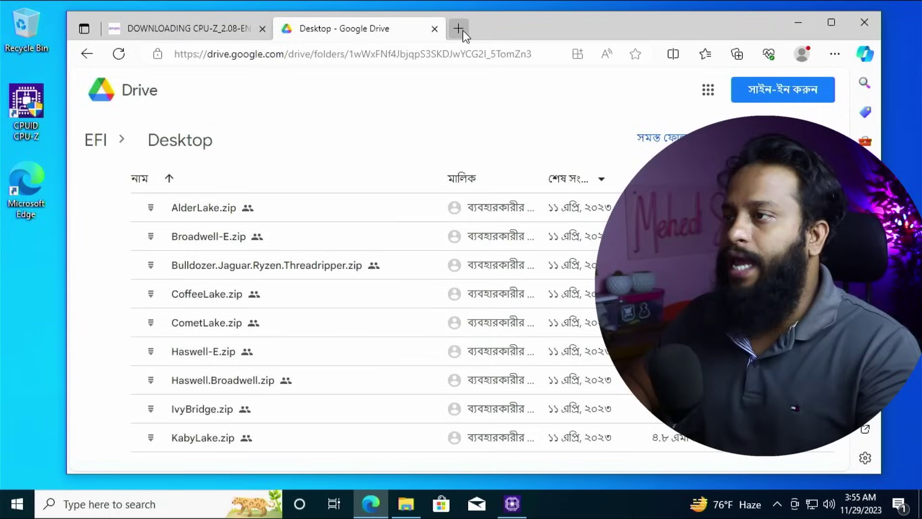
left_click(460, 30)
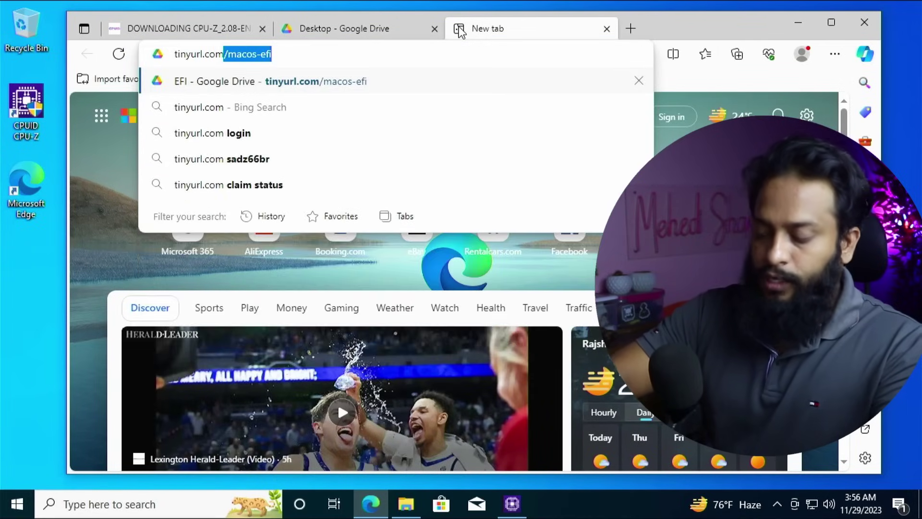
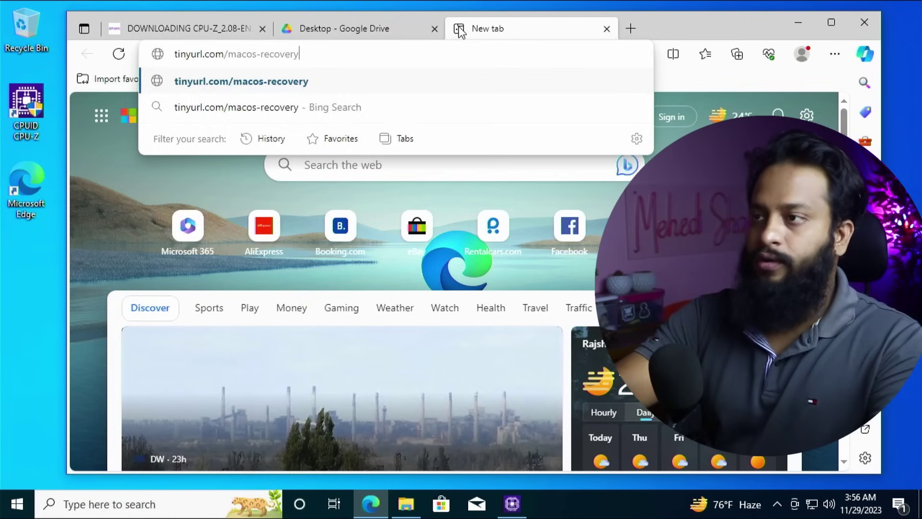
key("Return")
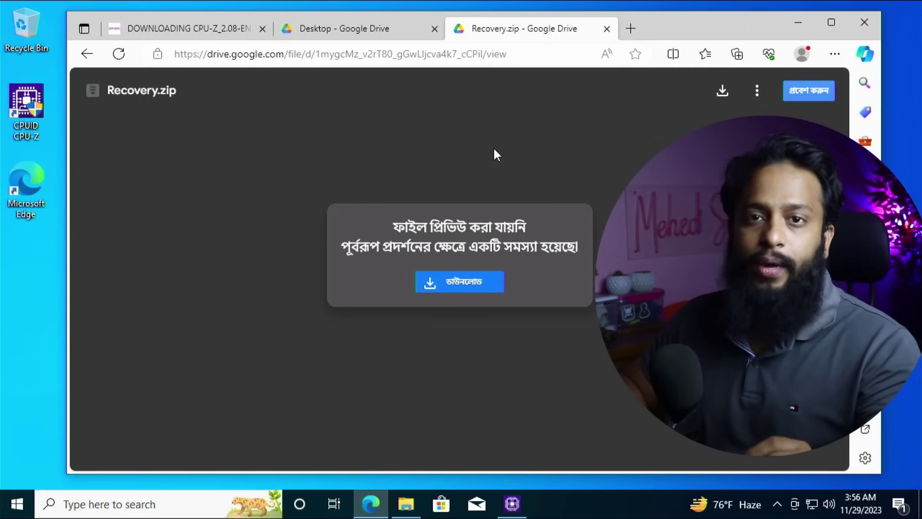
Close Edge and show This PC in File Explorer with drives C: and D:.
left_click(864, 23)
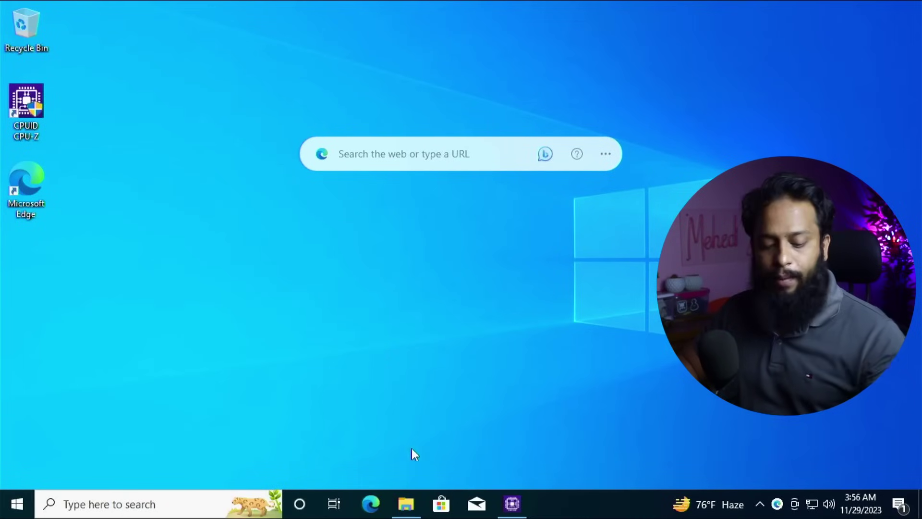
mouse_move(406, 504)
left_click(357, 473)
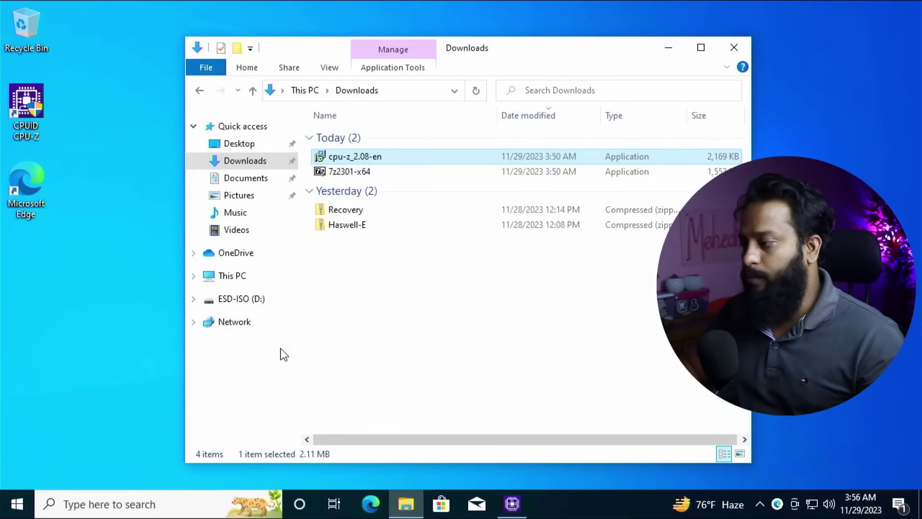
left_click(234, 281)
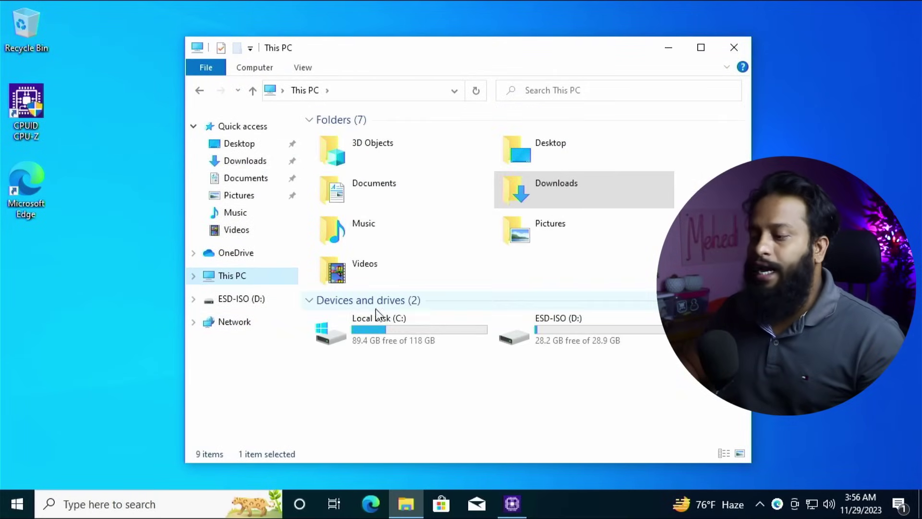
Set up formatting of ESD-ISO (D:) as FAT32 with default options and volume label 'Installer'.
right_click(586, 328)
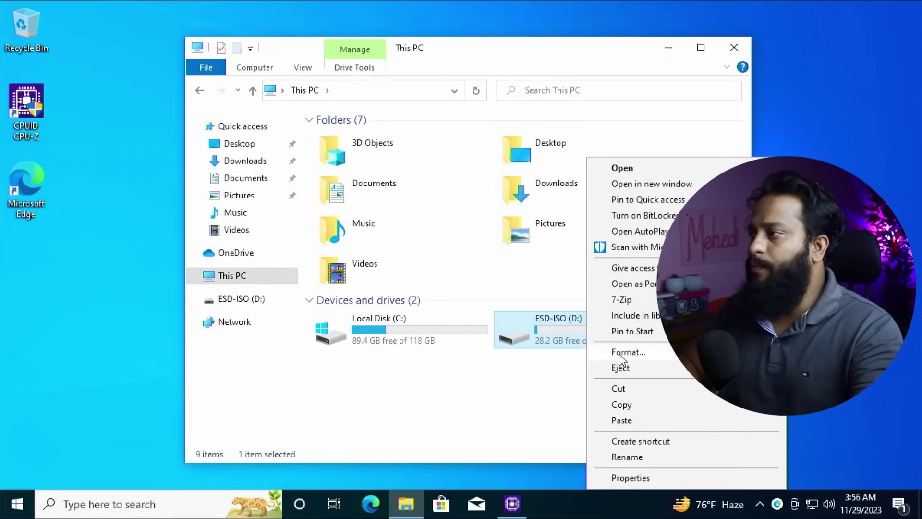
left_click(618, 354)
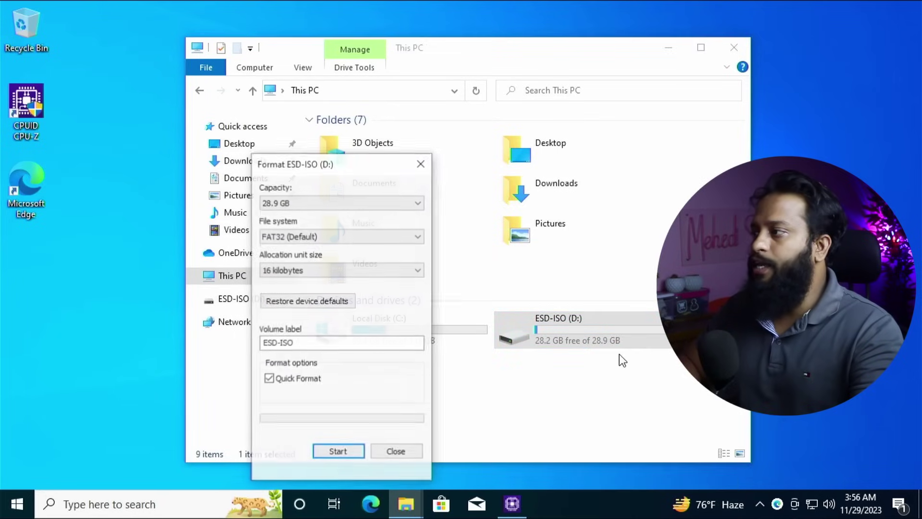
left_click(296, 242)
left_click(281, 260)
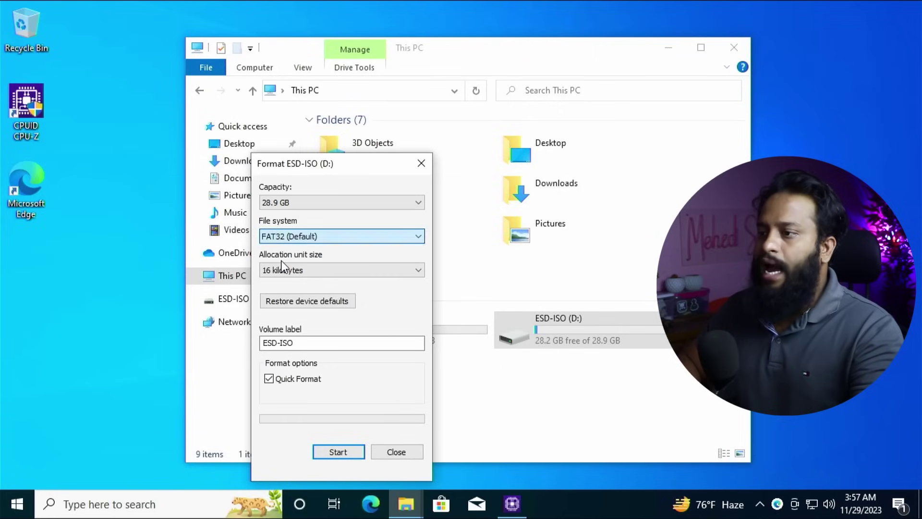
left_click(287, 302)
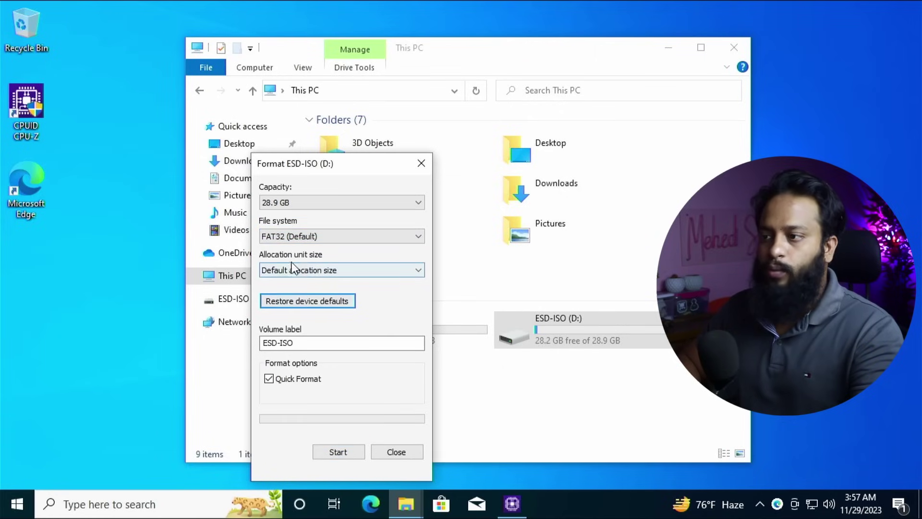
left_click(324, 342)
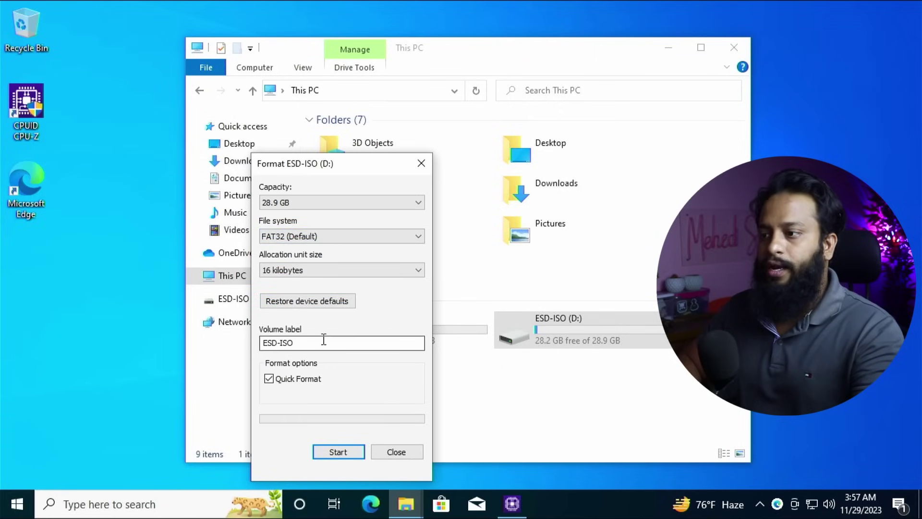
key("ctrl+a")
type("Installer")
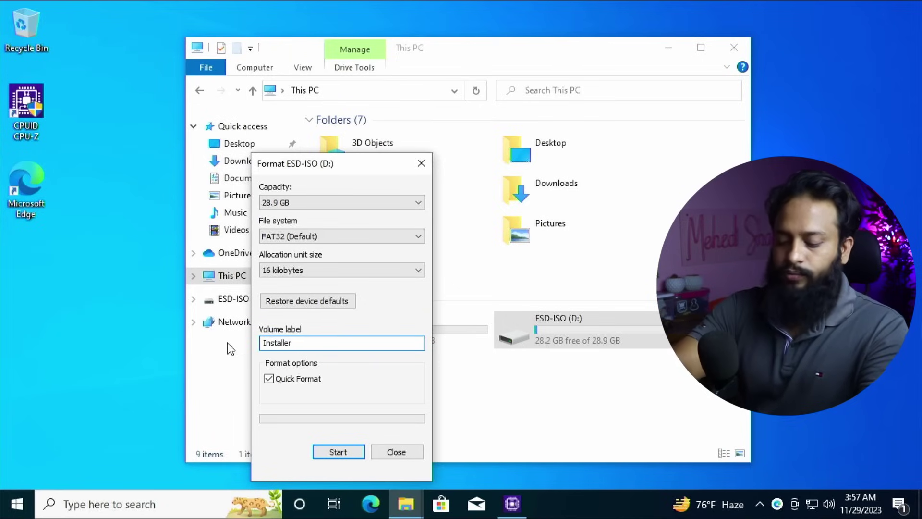
Run the format, confirm erasing the drive, and close the Format dialog when complete.
left_click(349, 452)
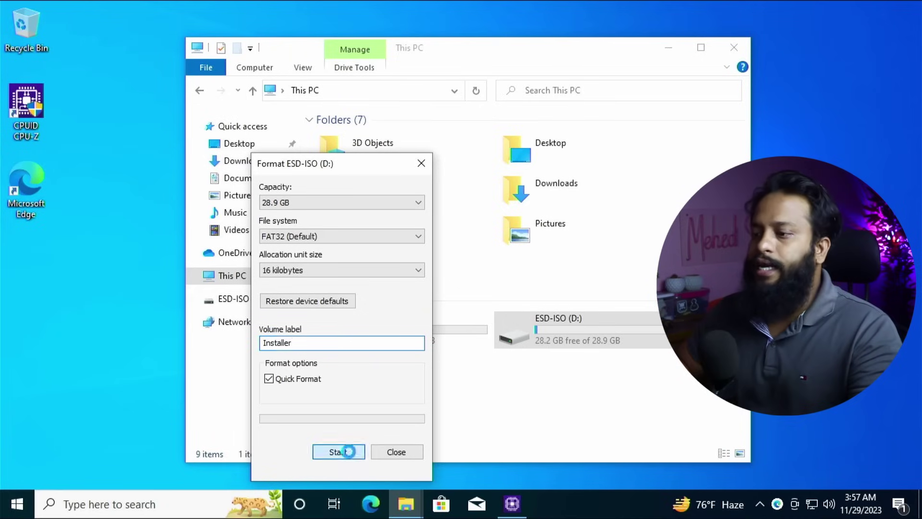
left_click(493, 253)
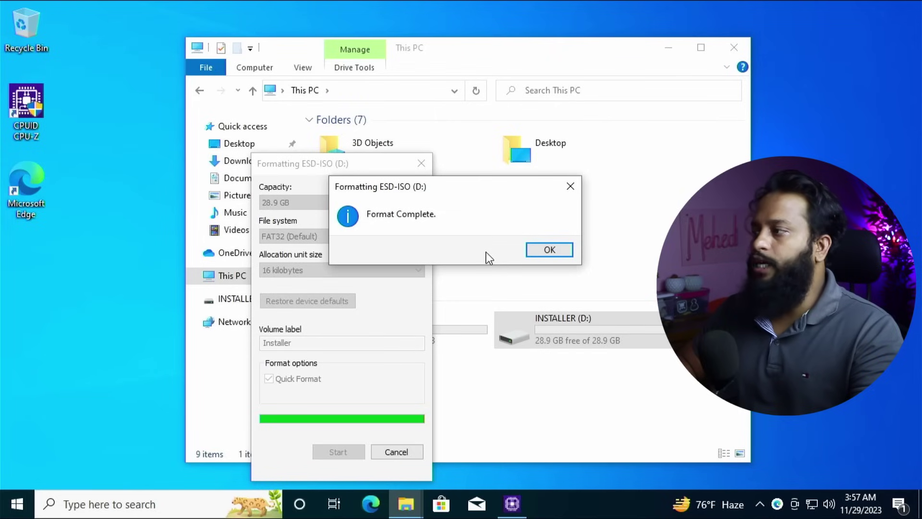
left_click(549, 250)
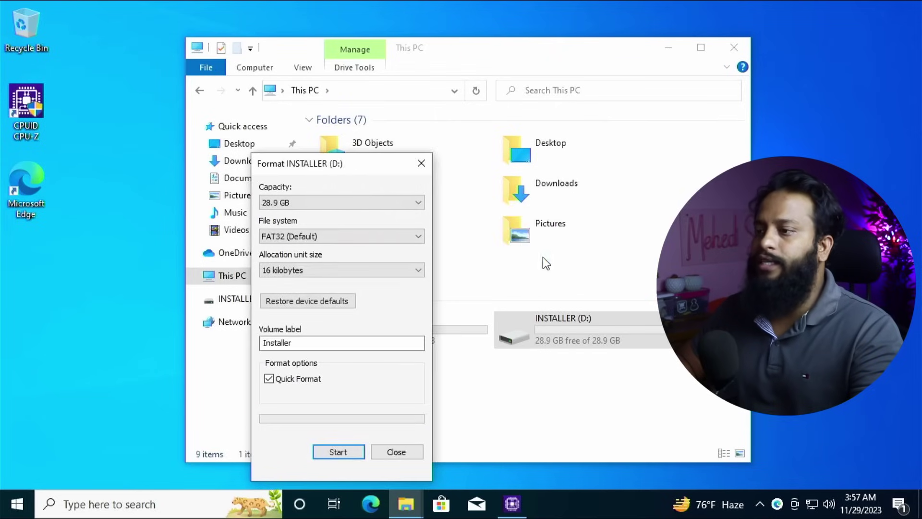
left_click(396, 452)
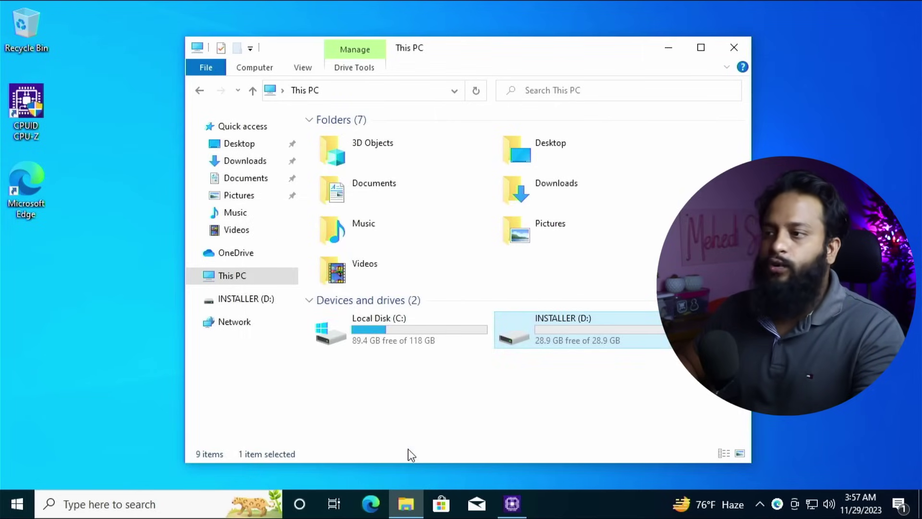
Extract Haswell-E.zip in Downloads to a Haswell-E folder with 7-Zip.
left_click(249, 165)
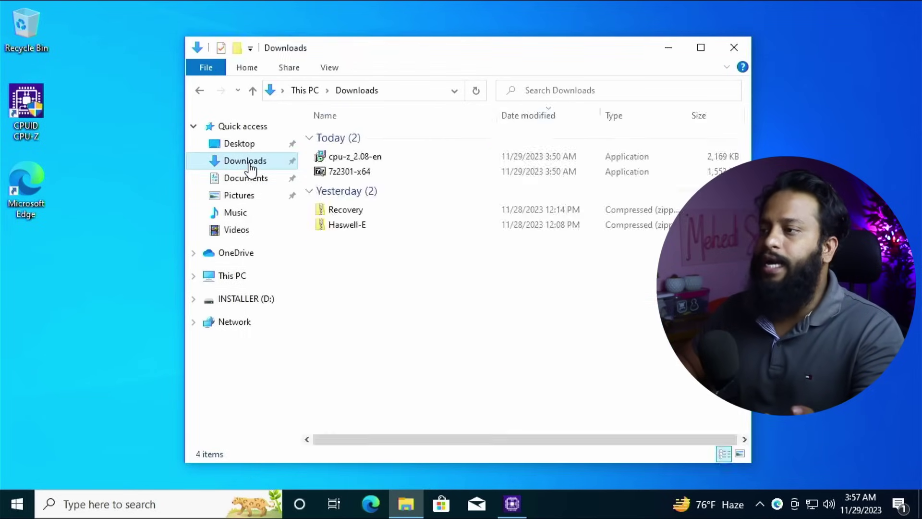
left_click(383, 231)
right_click(384, 232)
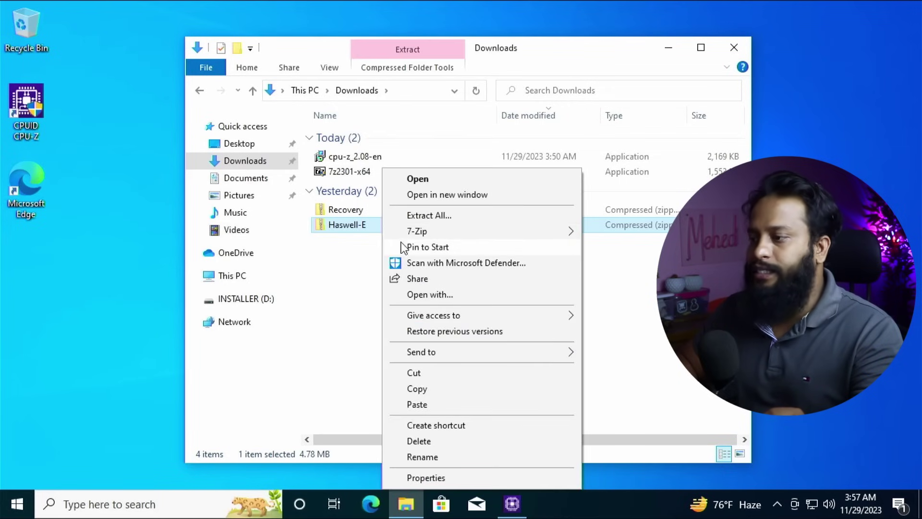
mouse_move(532, 236)
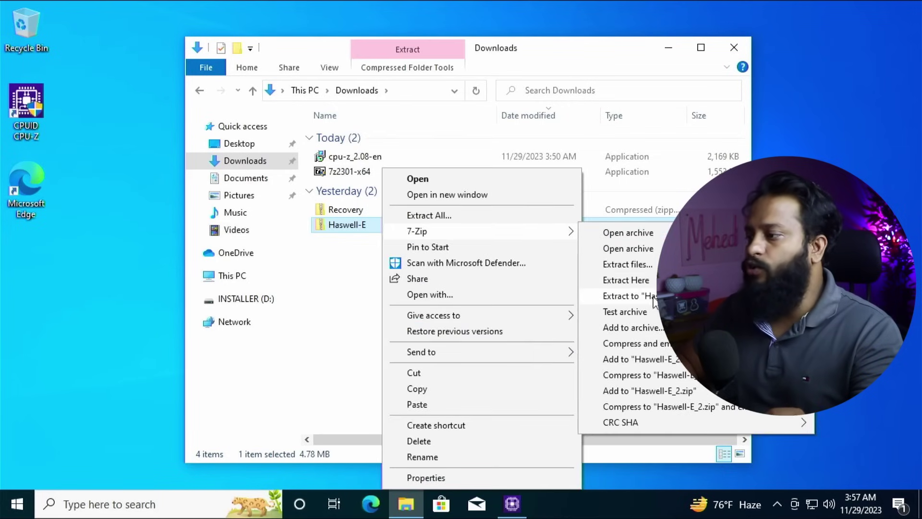
left_click(654, 297)
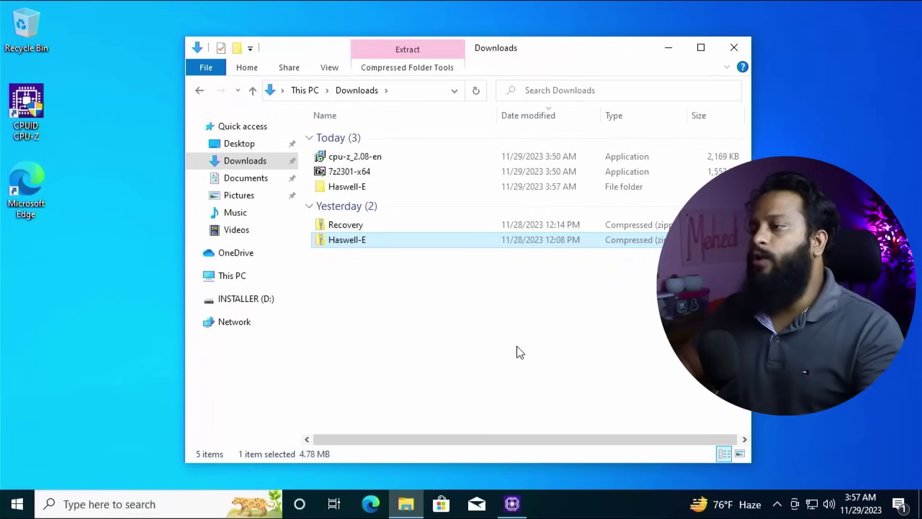
left_click(485, 358)
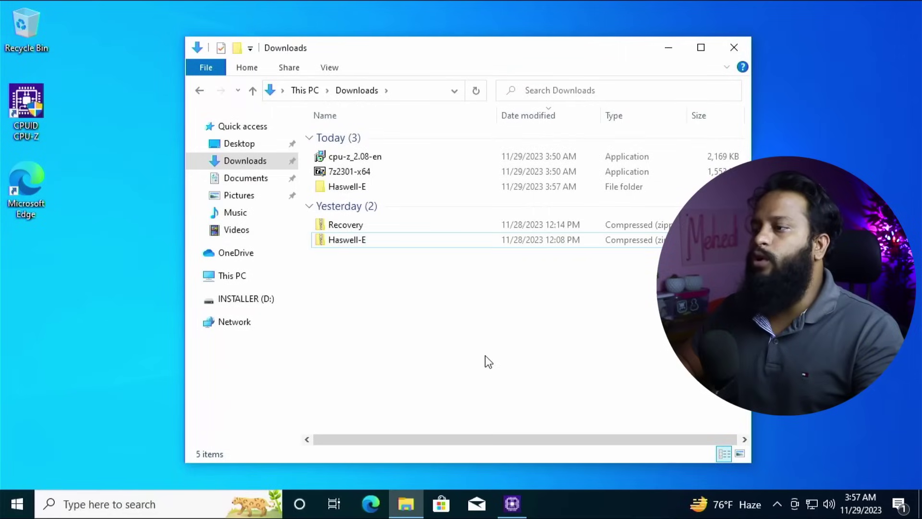
Copy the EFI folder from Haswell-E onto the INSTALLER (D:) drive.
double_click(359, 187)
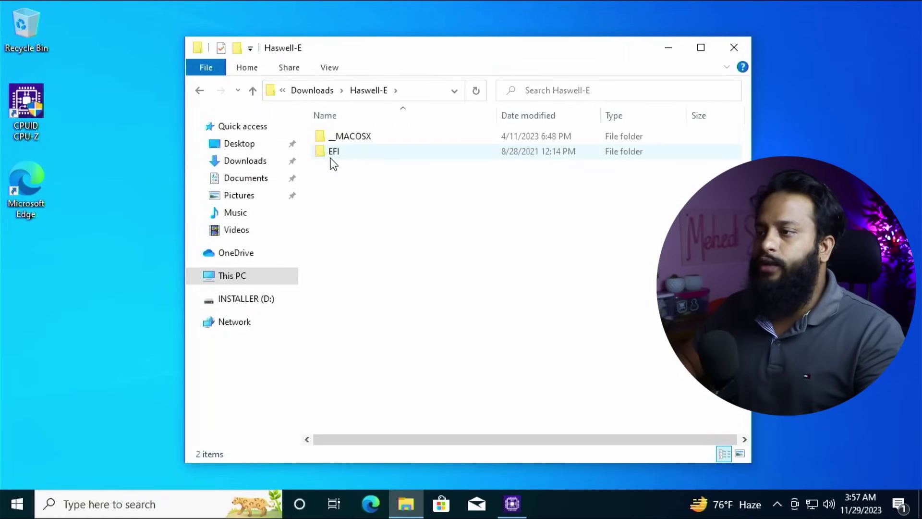
right_click(335, 156)
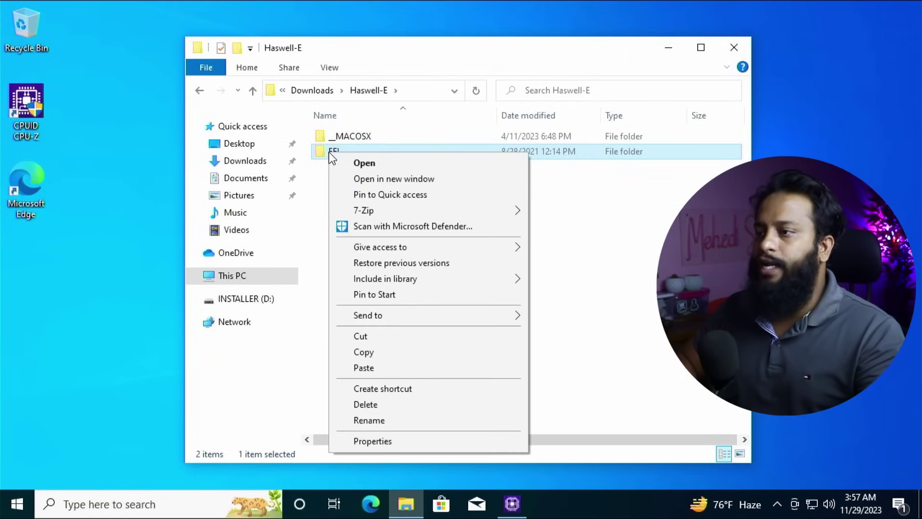
left_click(363, 353)
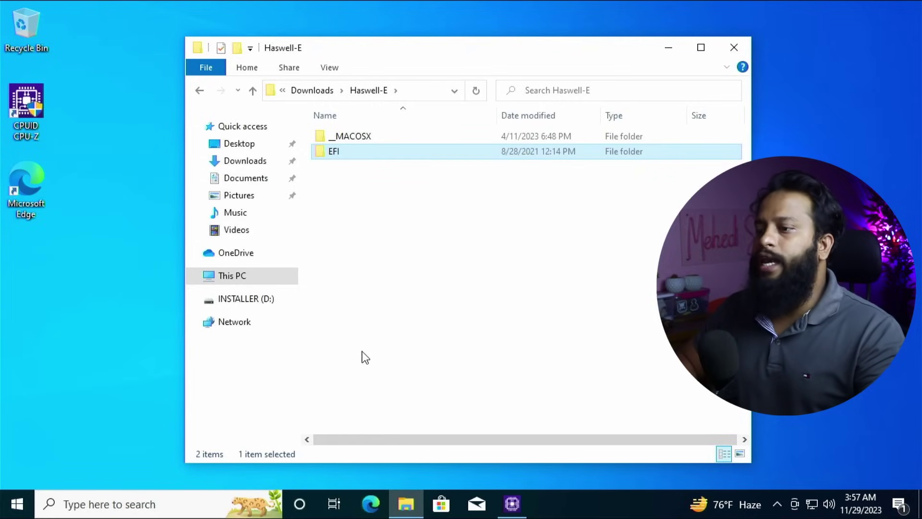
left_click(269, 299)
key("ctrl+v")
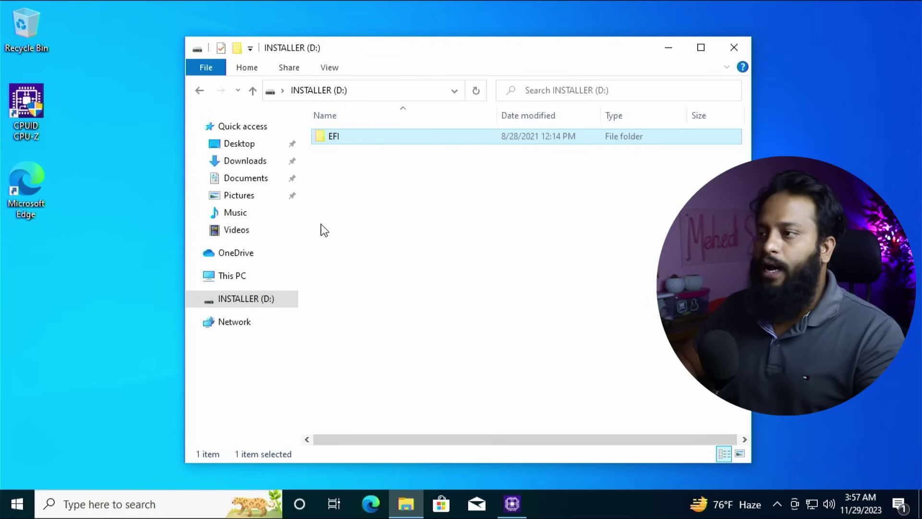
Copy the com.apple.recovery.boot folder from the Recovery download and open INSTALLER (D:).
left_click(245, 161)
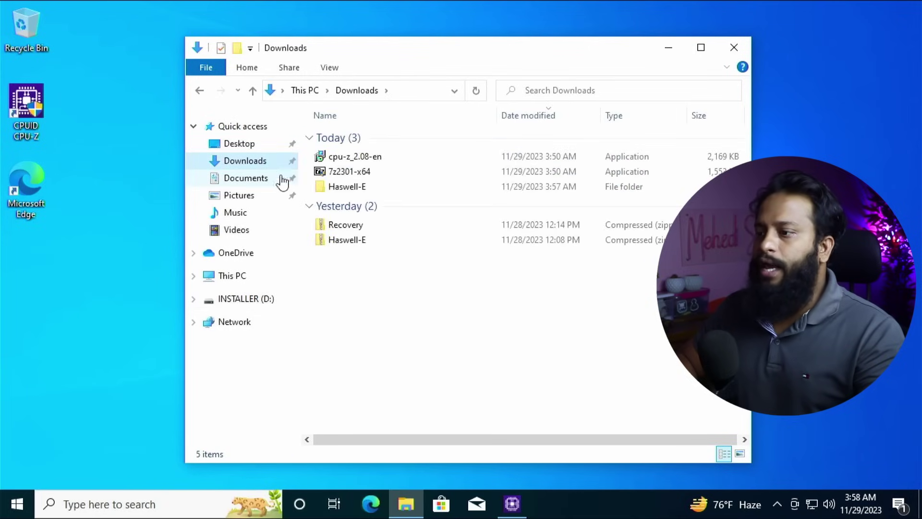
left_click(336, 224)
double_click(371, 202)
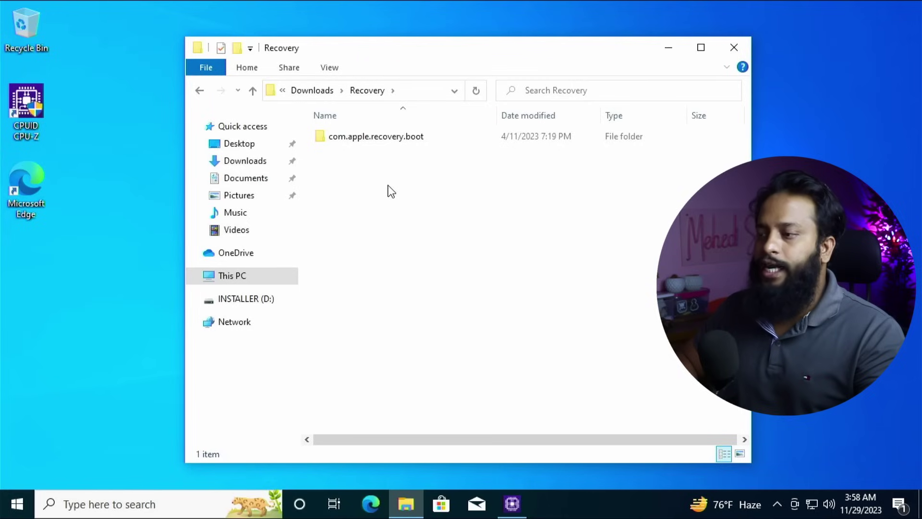
left_click(373, 139)
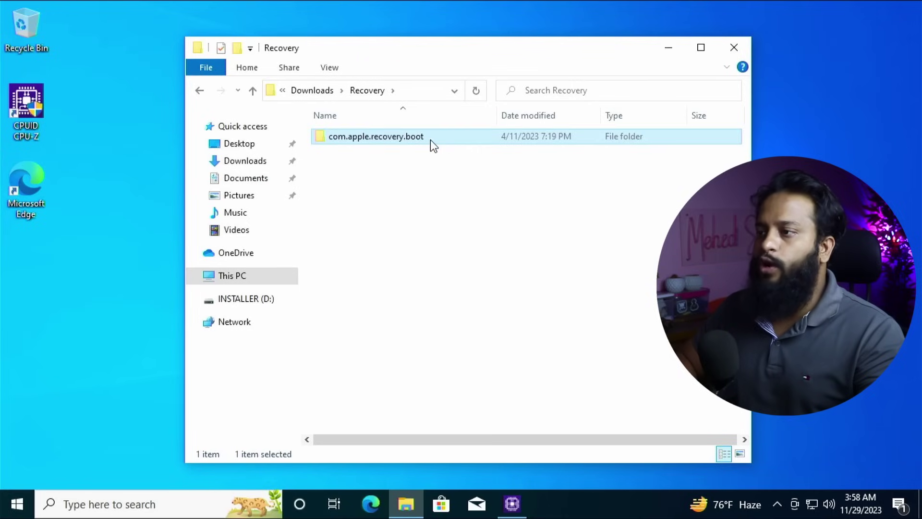
right_click(407, 140)
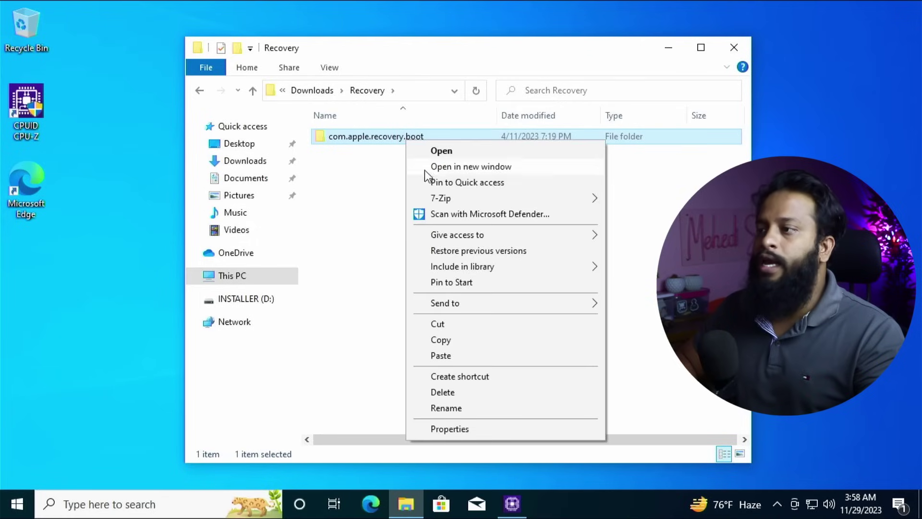
left_click(444, 343)
left_click(267, 300)
Paste com.apple.recovery.boot onto INSTALLER (D:) beside the EFI folder.
key("ctrl+v")
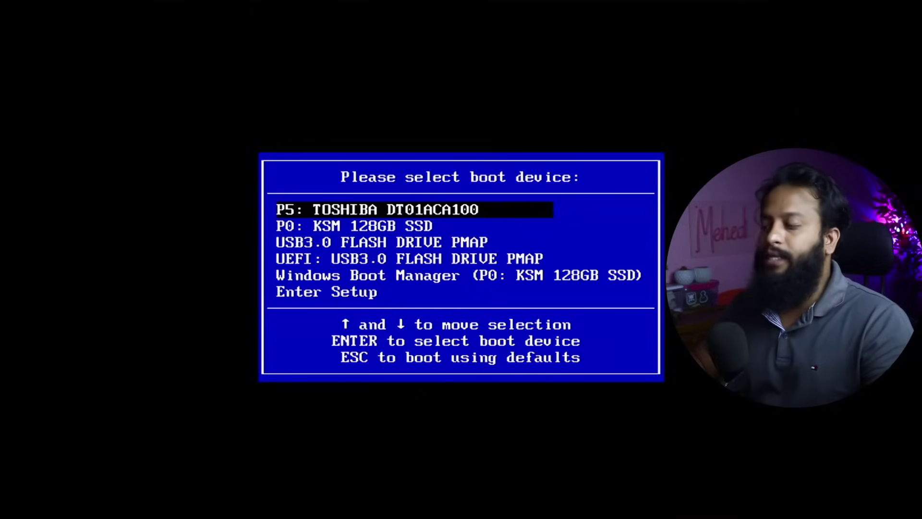
Boot from UEFI: USB3.0 FLASH DRIVE PMAP and start macOS Recovery from the OpenCore picker.
key("Down")
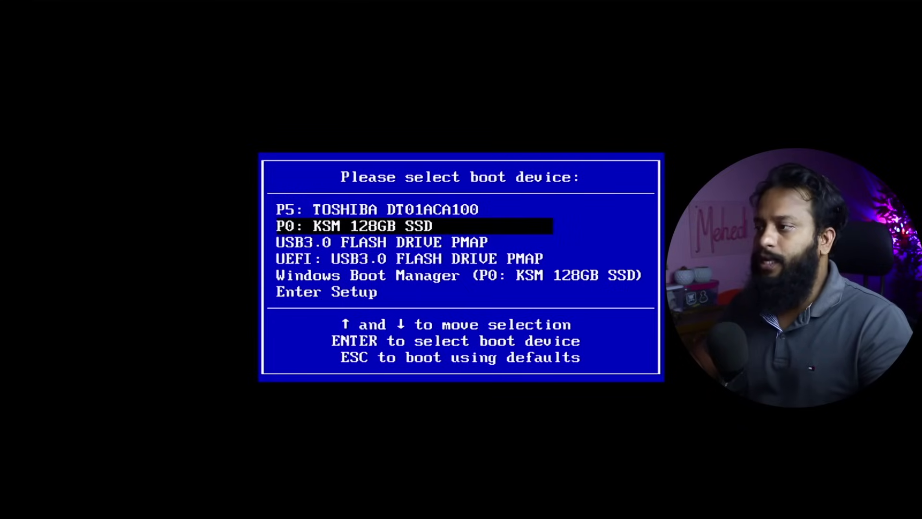
key("Up")
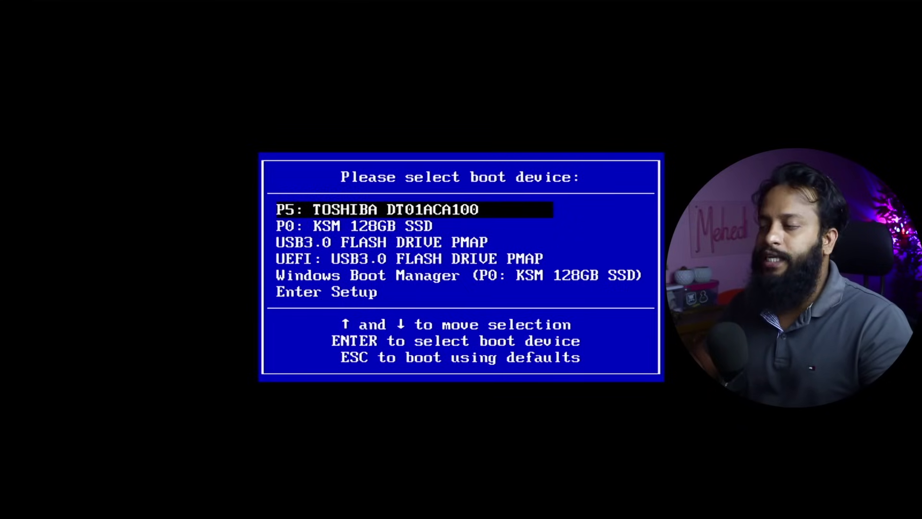
key("Down")
key("Down")
key("Down")
key("Return")
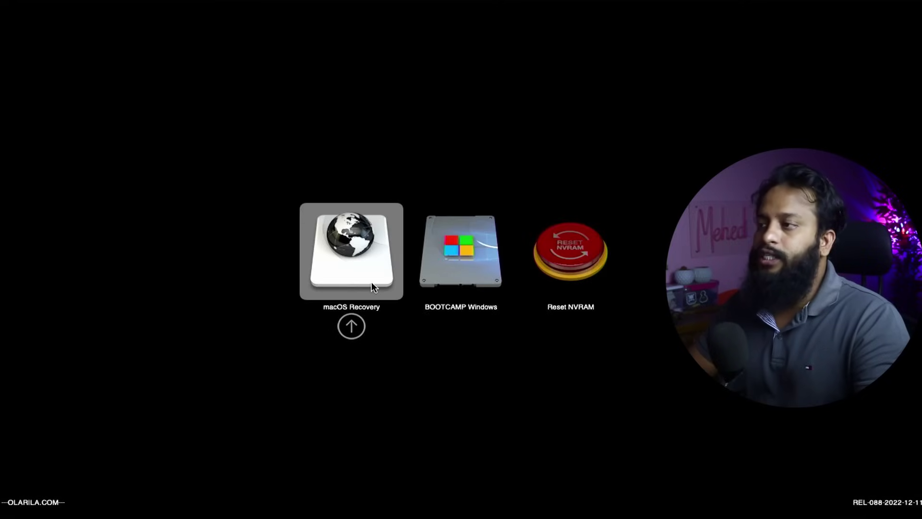
double_click(373, 284)
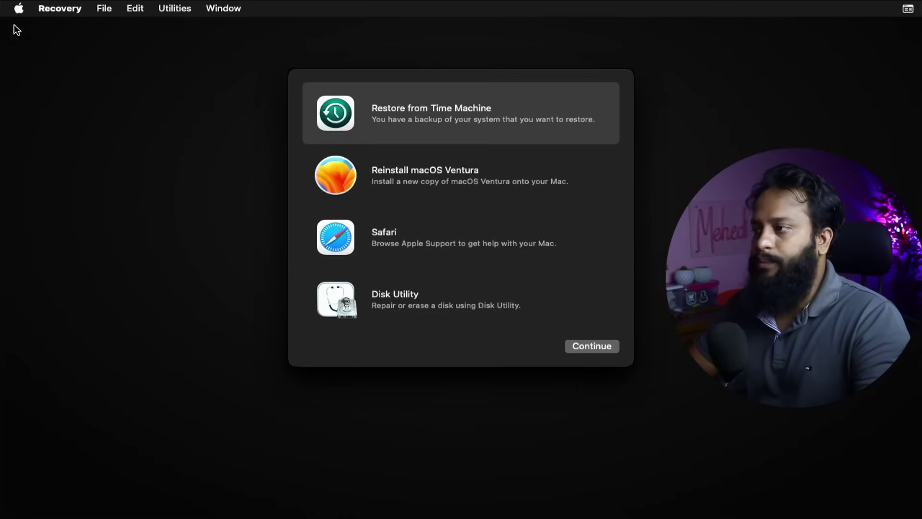
Launch Disk Utility from Recovery and select the disk1s3 NTFS volume.
left_click(410, 306)
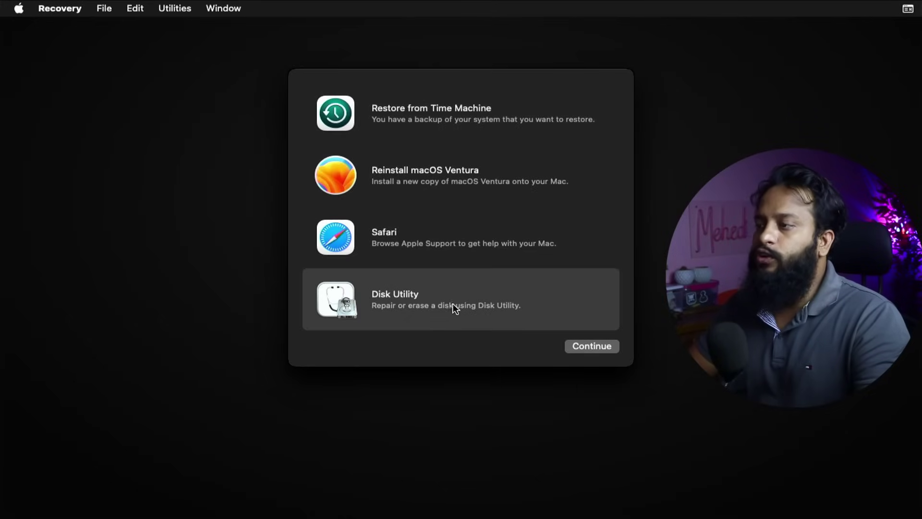
double_click(481, 307)
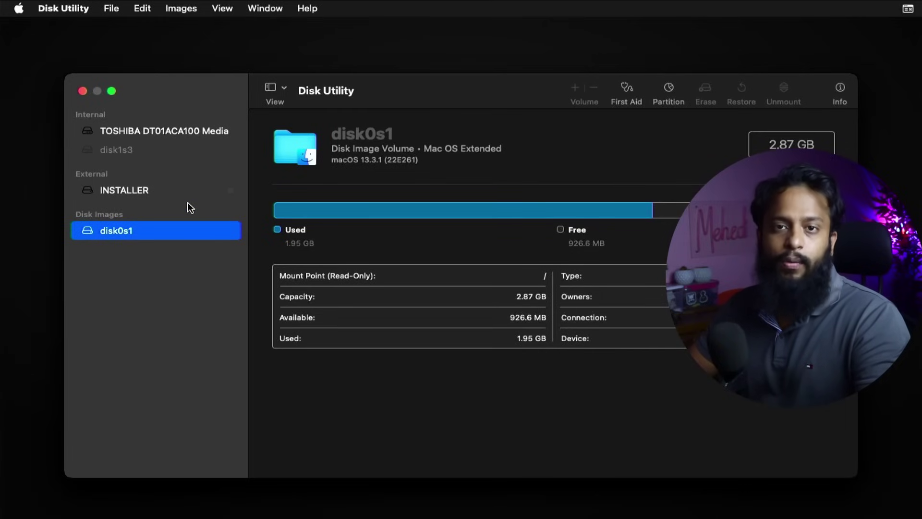
left_click(135, 155)
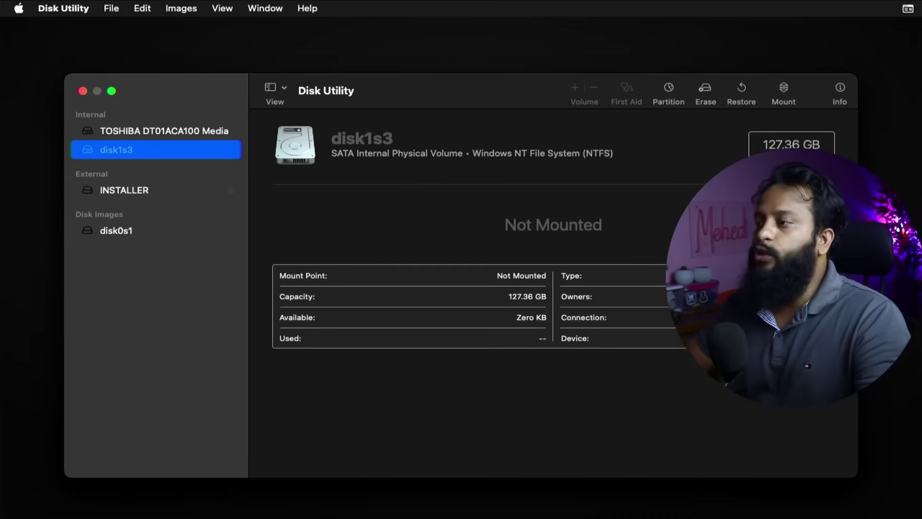
Erase disk1s3 as APFS named 'macOS', then quit Disk Utility.
left_click(706, 90)
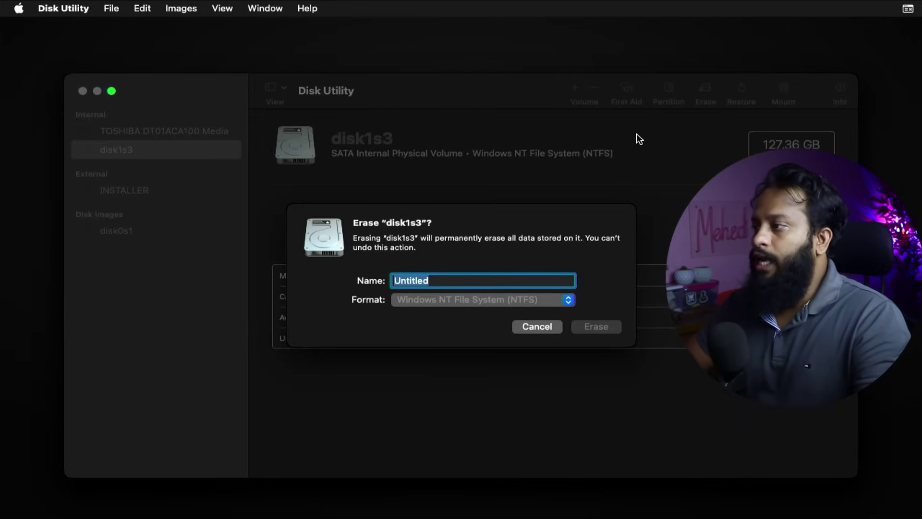
type("macOS")
left_click(570, 300)
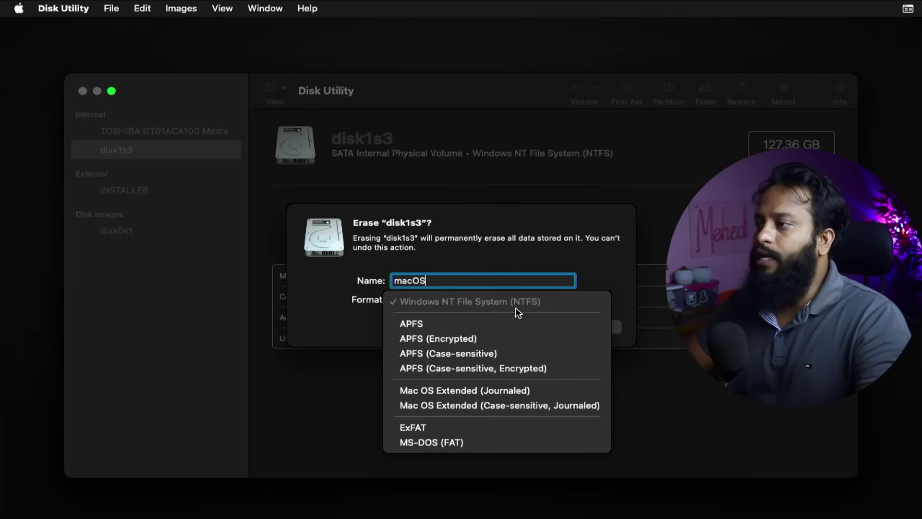
left_click(425, 322)
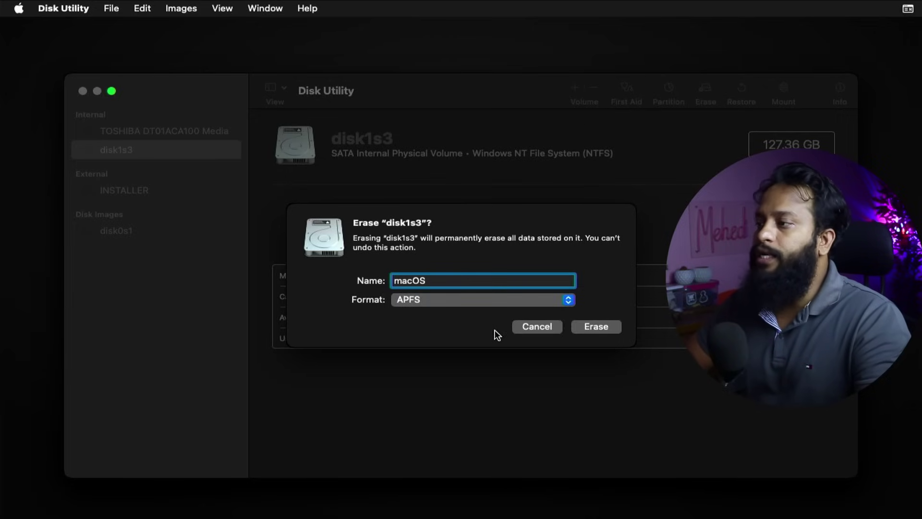
left_click(591, 330)
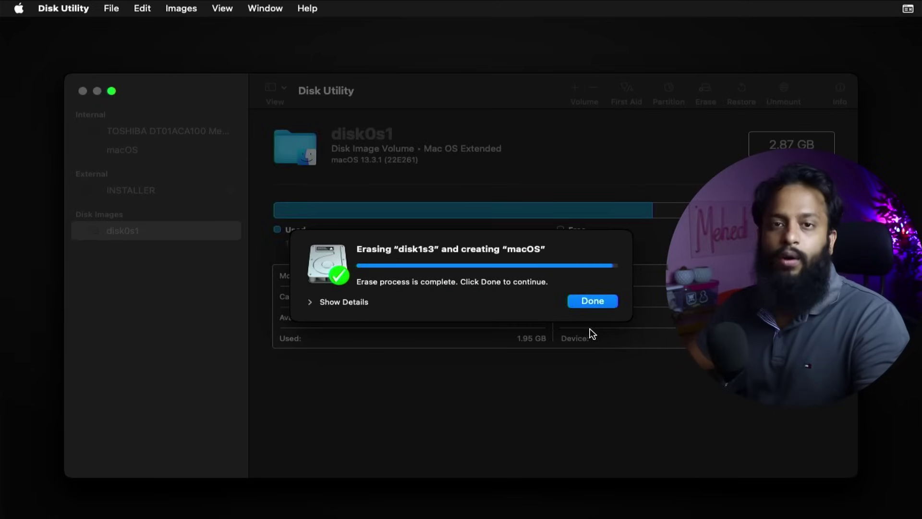
left_click(587, 301)
left_click(82, 91)
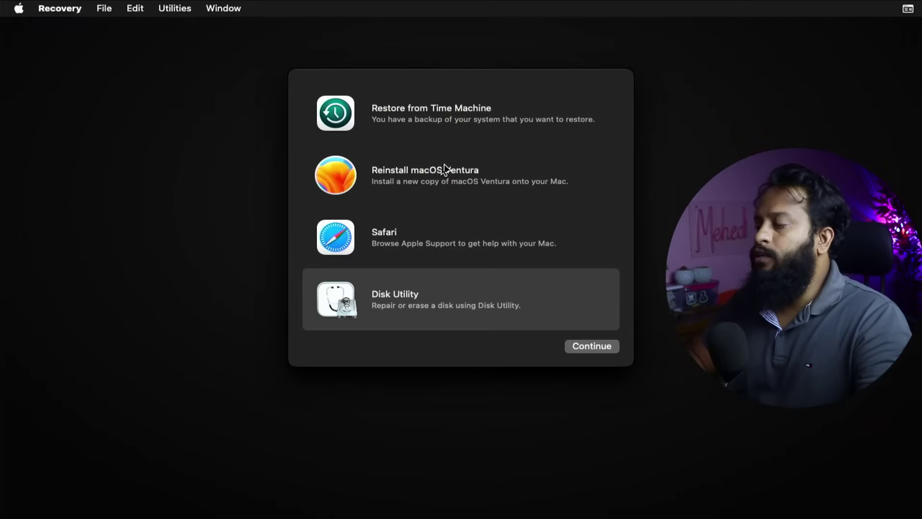
Run Reinstall macOS Ventura and install it onto the macOS disk.
left_click(441, 173)
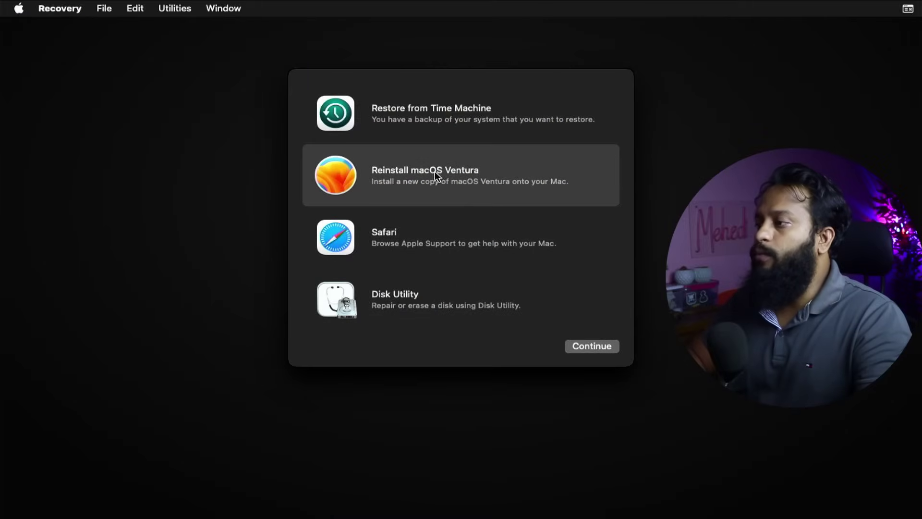
left_click(586, 344)
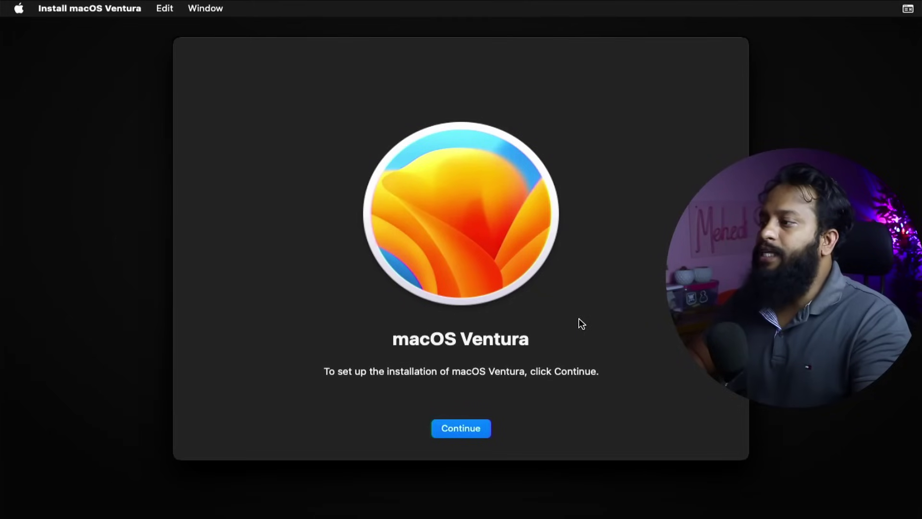
left_click(453, 429)
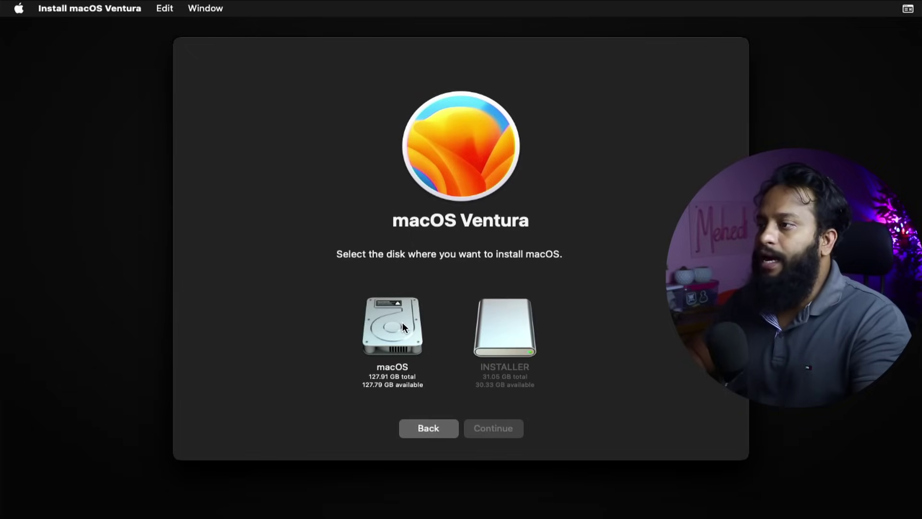
left_click(403, 328)
left_click(501, 432)
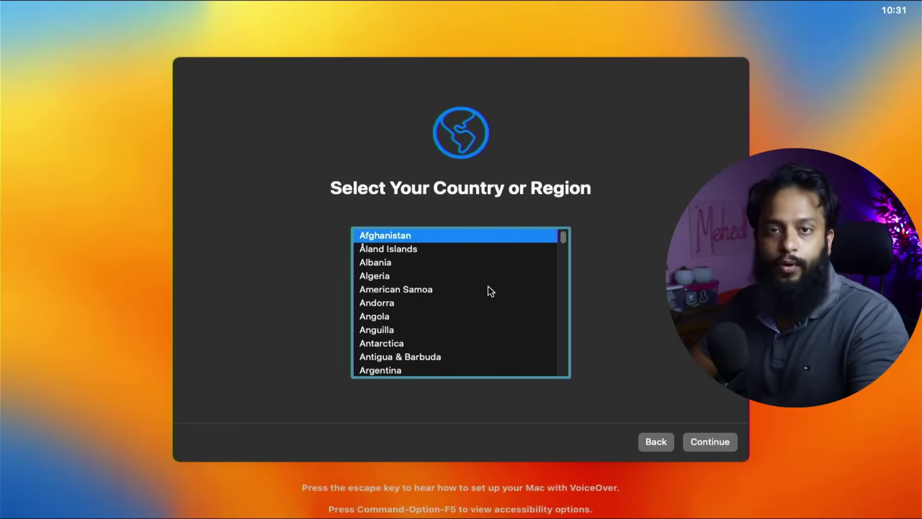
Choose Bangladesh as the country and accept the language settings.
scroll(488, 286, "down", 5)
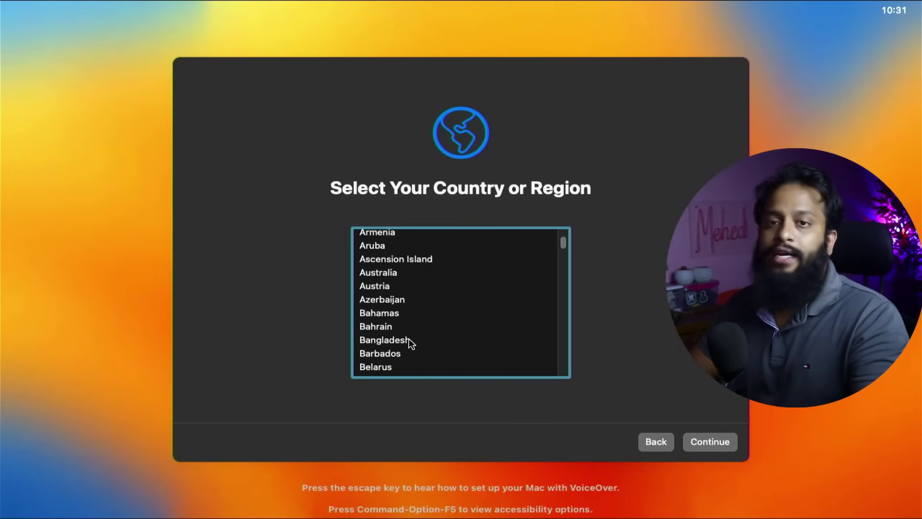
left_click(408, 339)
left_click(694, 443)
left_click(714, 442)
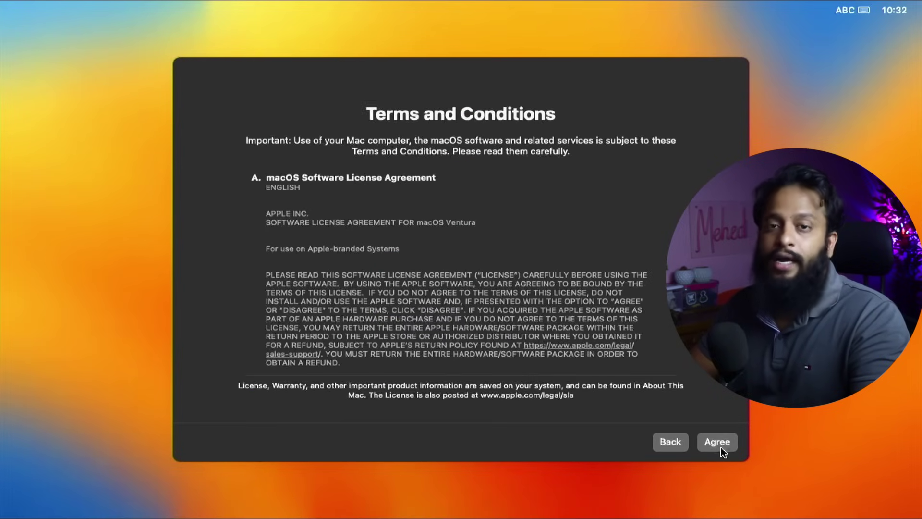
Agree to the license terms, enter the account's full name, and continue to keyboard setup.
left_click(721, 447)
left_click(529, 312)
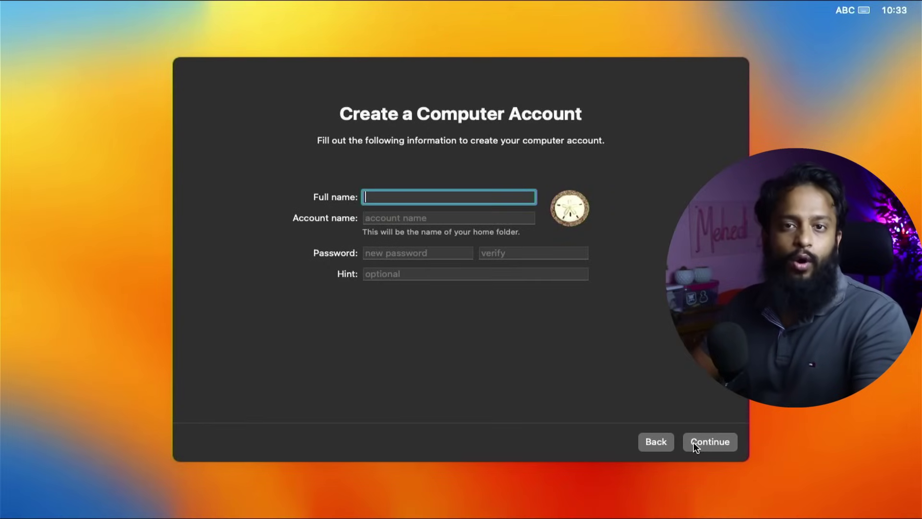
key("Tab")
key("Tab")
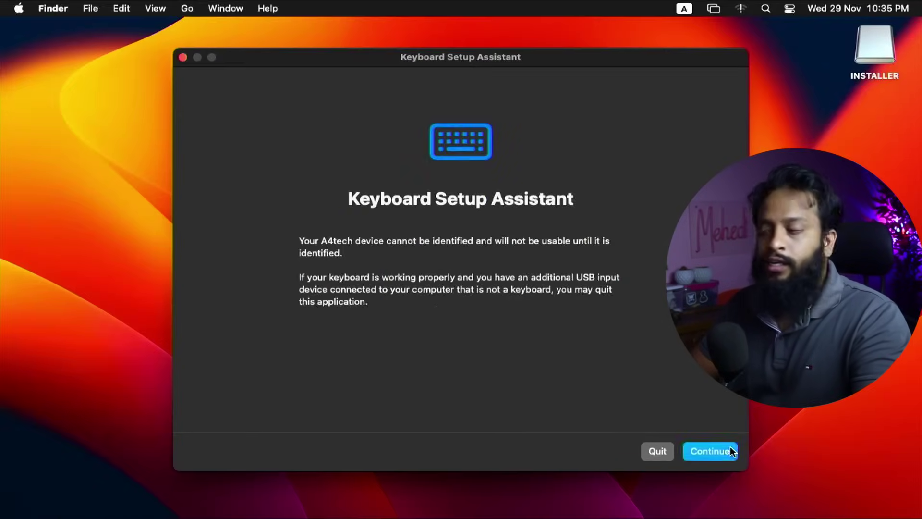
left_click(729, 449)
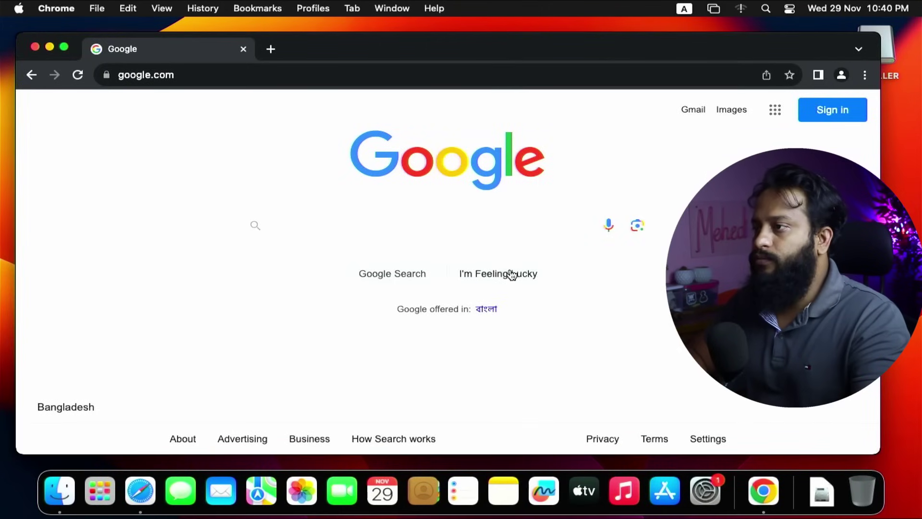
Search Google for 'mountefi'.
type("mountr")
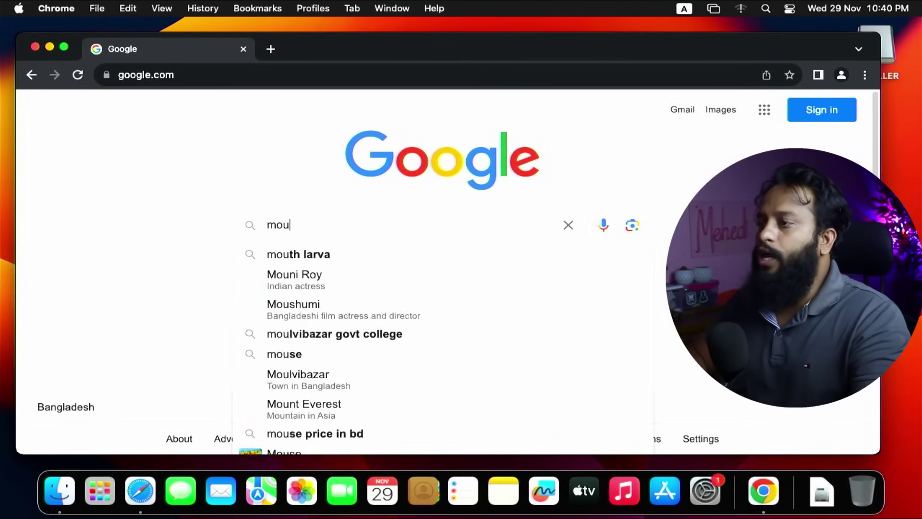
key("BackSpace")
type("efi")
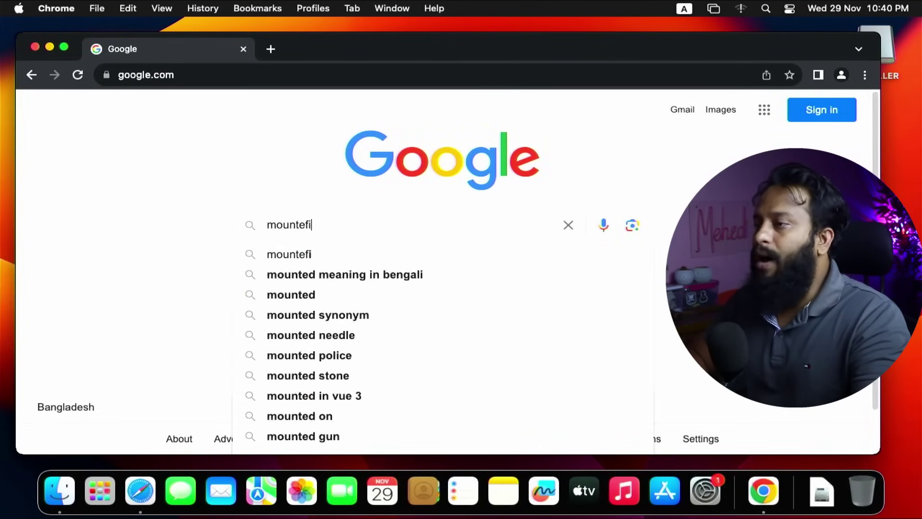
key("Return")
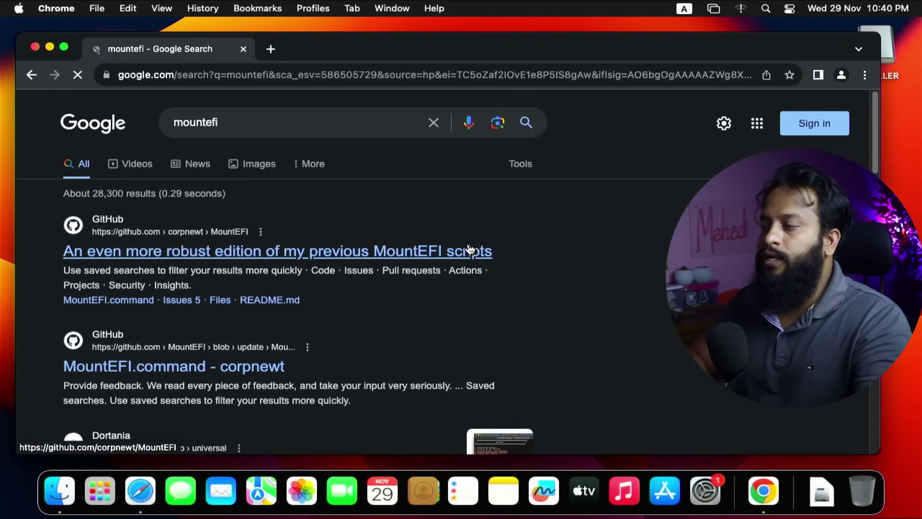
Open the corpnewt/MountEFI GitHub repository and download it as a ZIP.
left_click(276, 249)
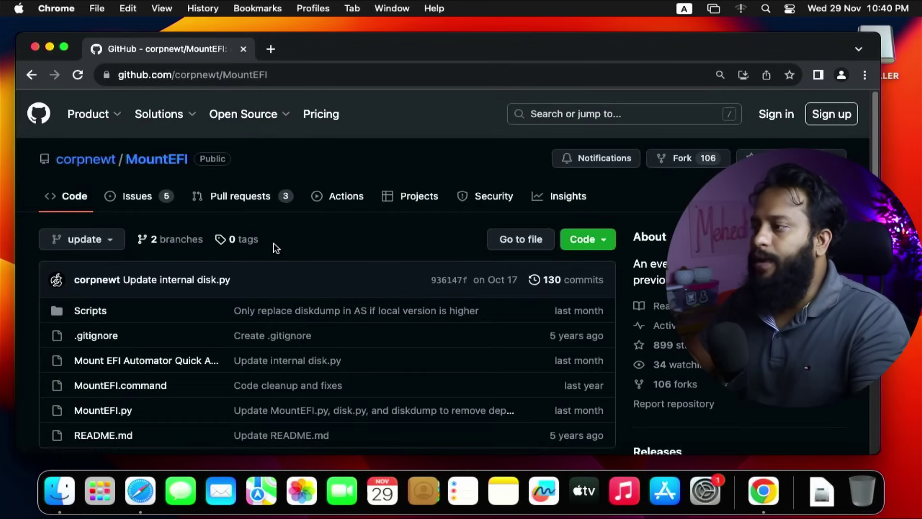
left_click(588, 239)
scroll(480, 336, "down", 1)
left_click(423, 440)
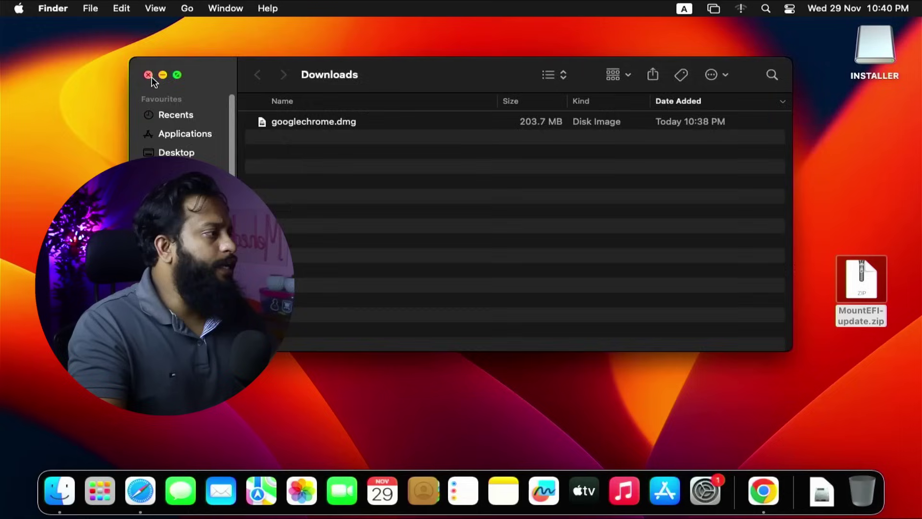
Extract MountEFI-update.zip onto the desktop and move the folder to mid-desktop.
left_click(149, 75)
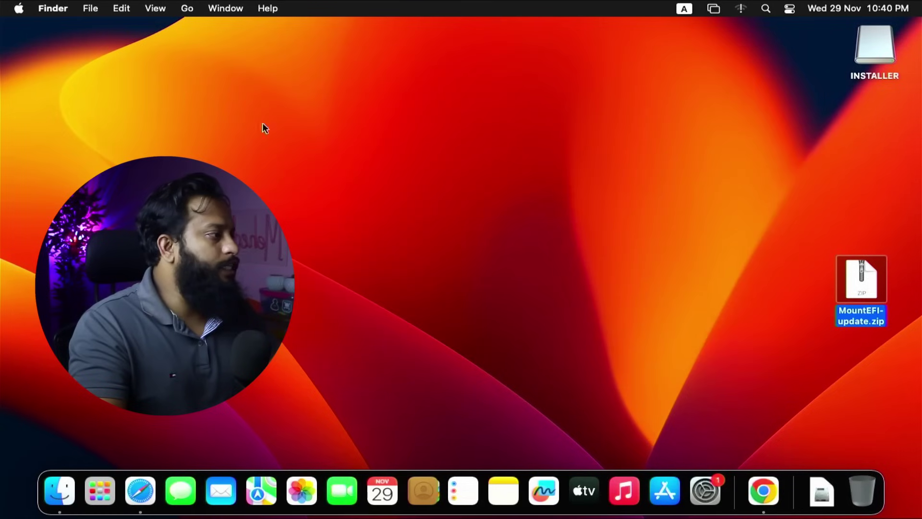
double_click(854, 281)
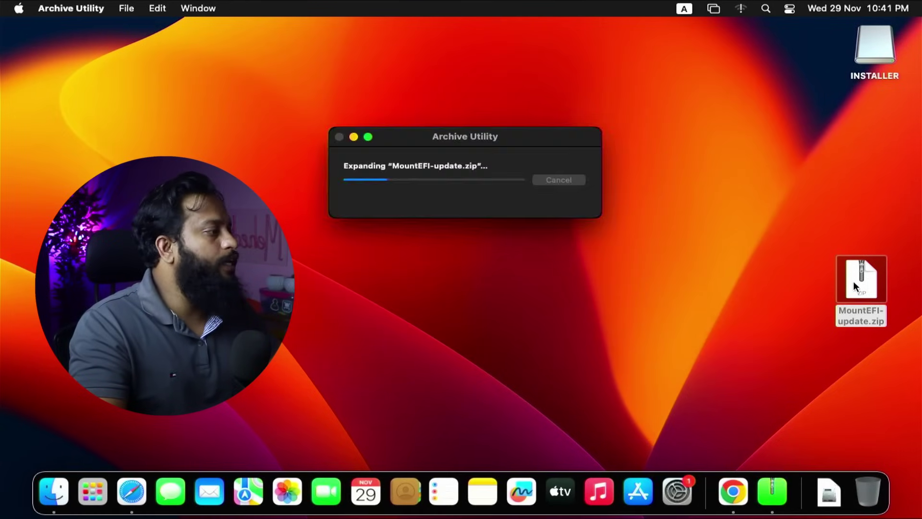
left_click_drag(877, 289, 589, 174)
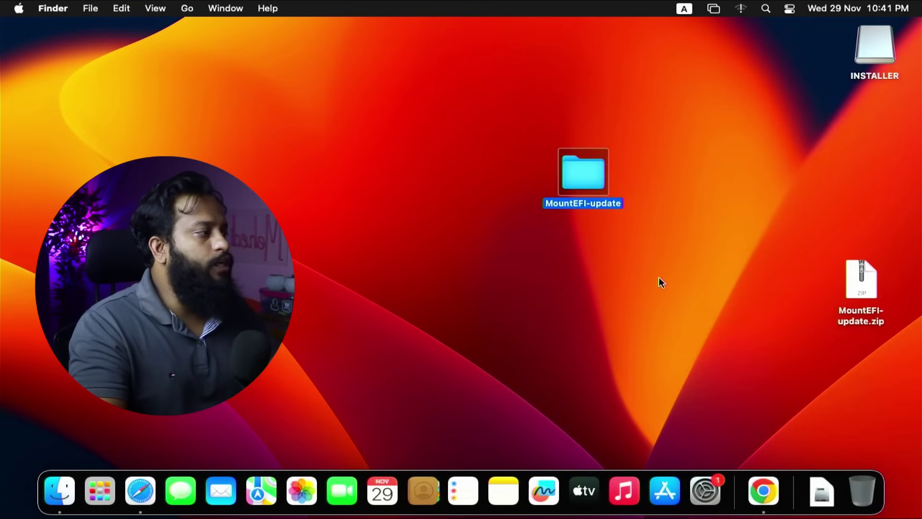
left_click(659, 282)
Open the MountEFI-update folder and run MountEFI.command via Open.
left_click(595, 183)
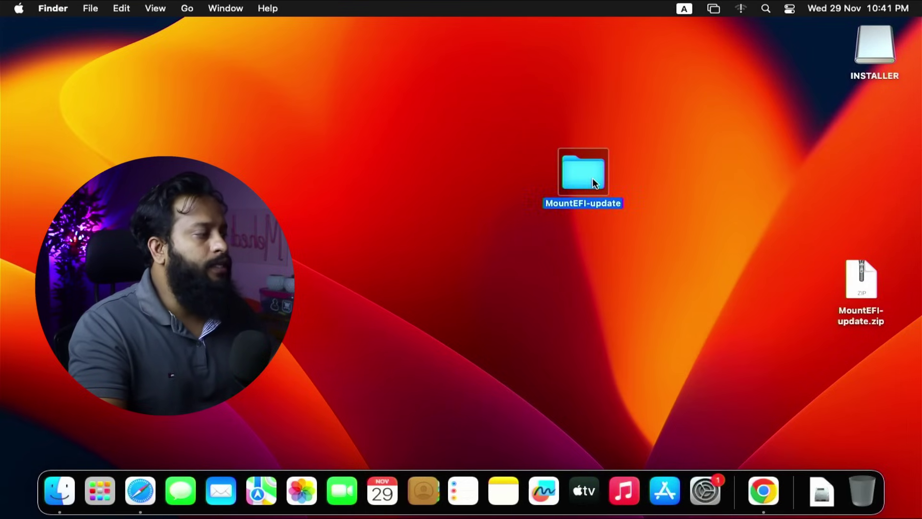
double_click(594, 182)
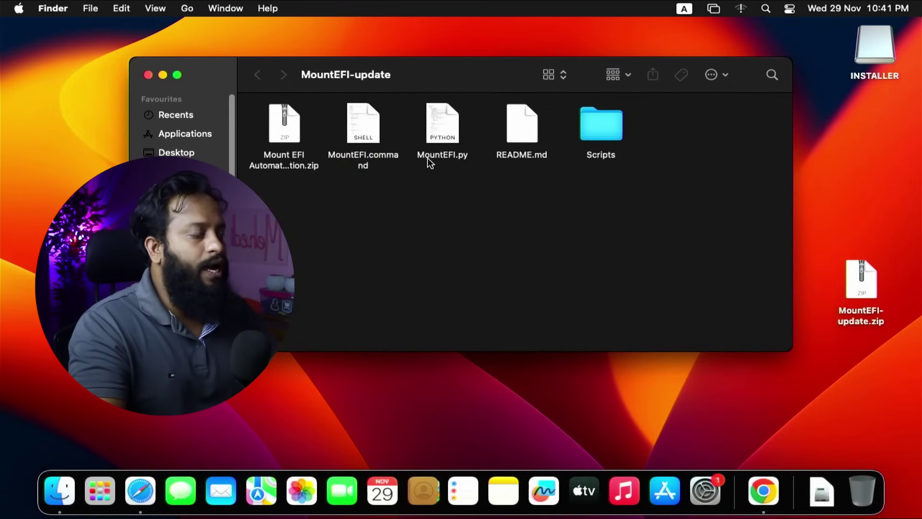
right_click(376, 127)
left_click(390, 135)
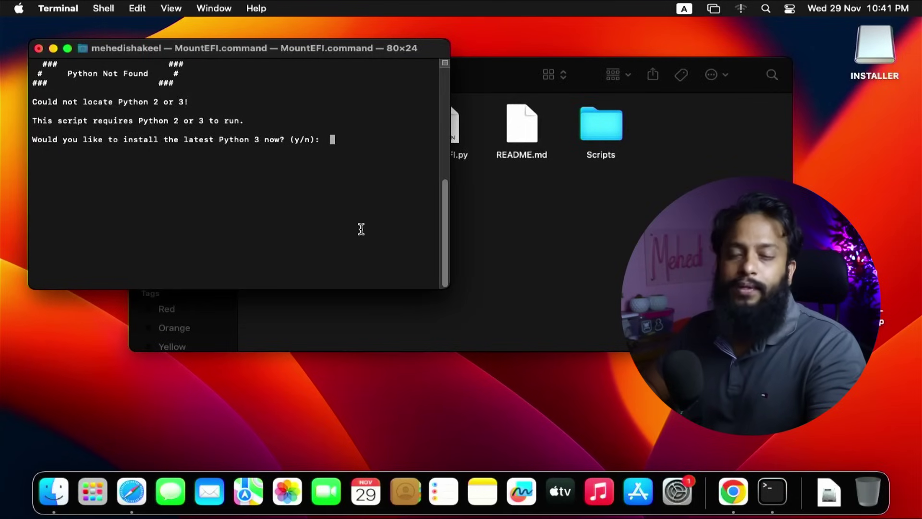
Answer y to install Python 3, then choose option 2 to mount the macOS drive's EFI.
type("y")
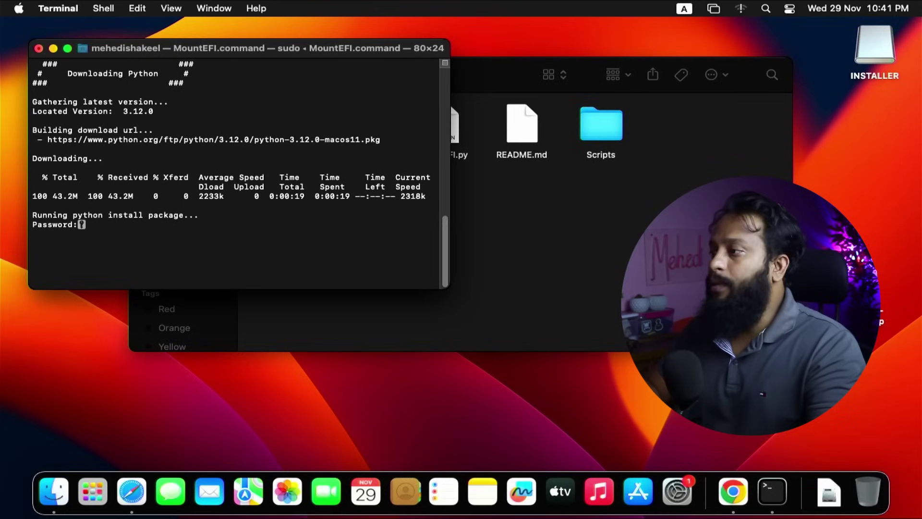
key("Return")
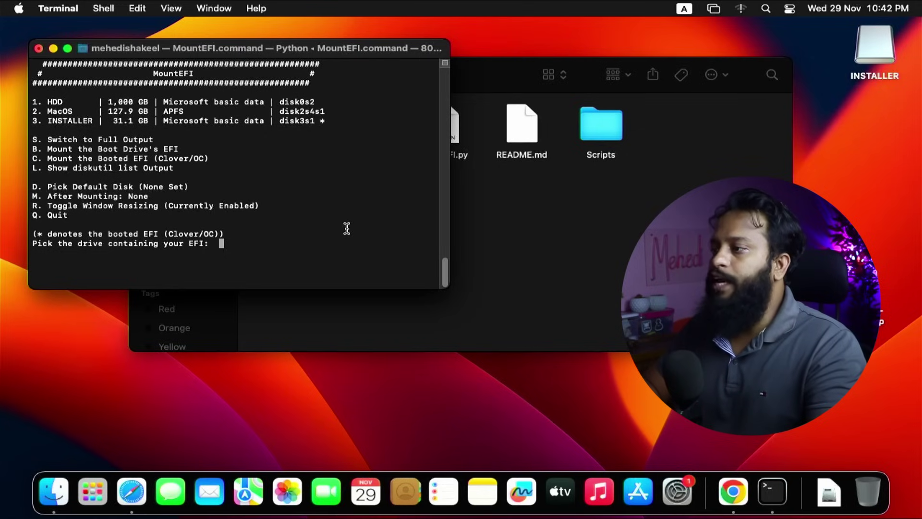
type("2")
key("Return")
Quit MountEFI with q and close the Terminal window.
type("q")
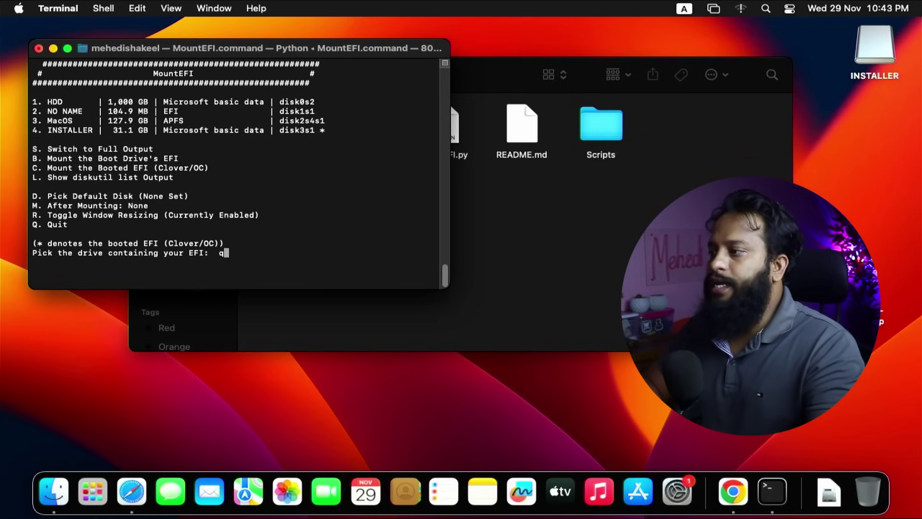
key("Return")
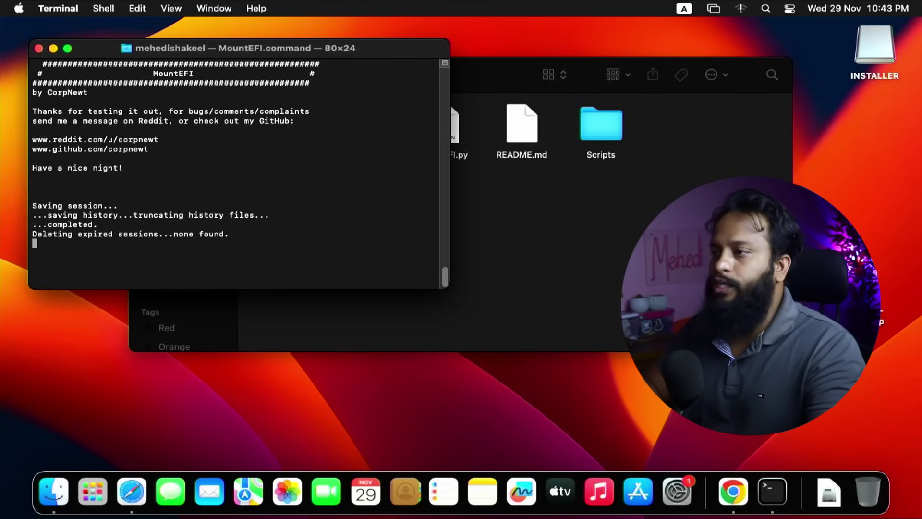
key("super+w")
Open the NO NAME volume and move its old EFI folder to the Bin.
left_click(169, 282)
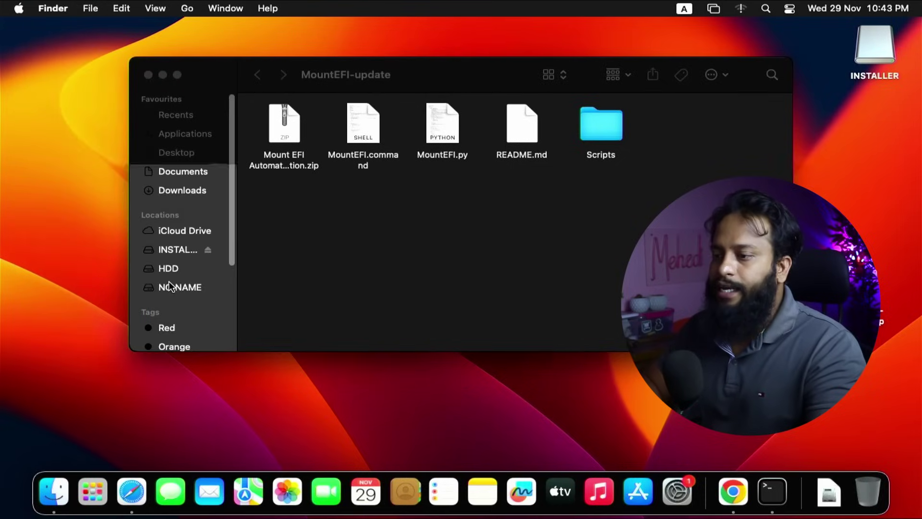
left_click(179, 293)
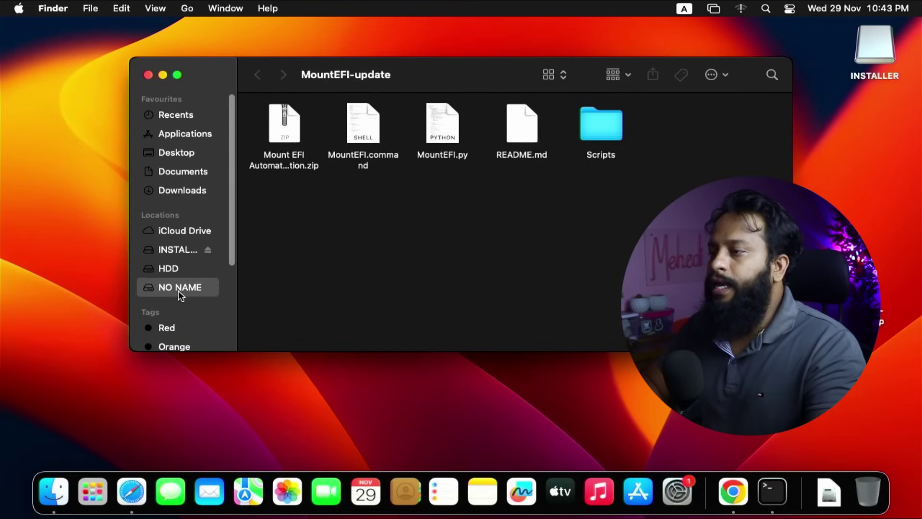
right_click(280, 141)
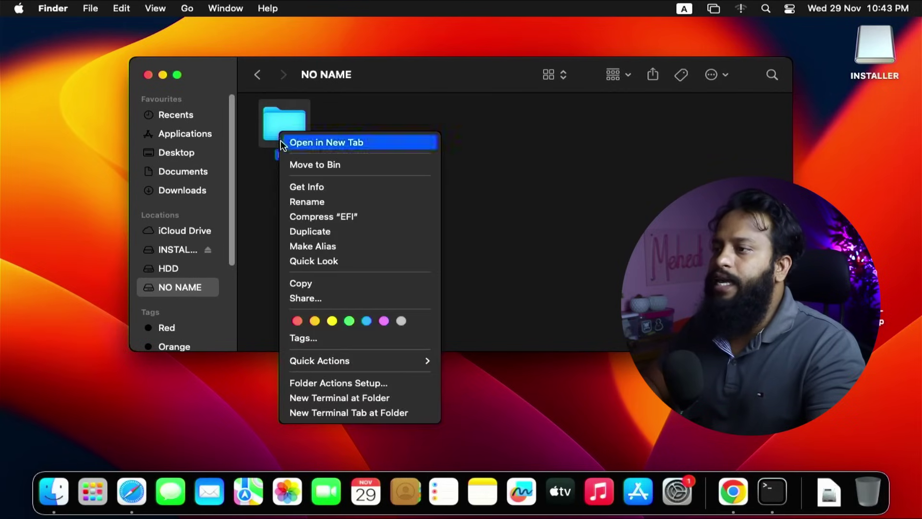
left_click(289, 162)
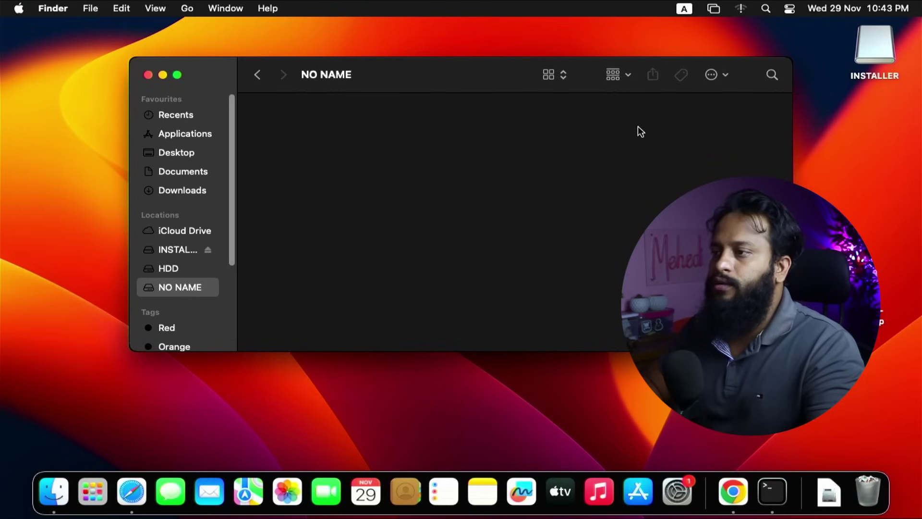
Copy the EFI folder from the INSTALLER drive onto NO NAME.
double_click(862, 50)
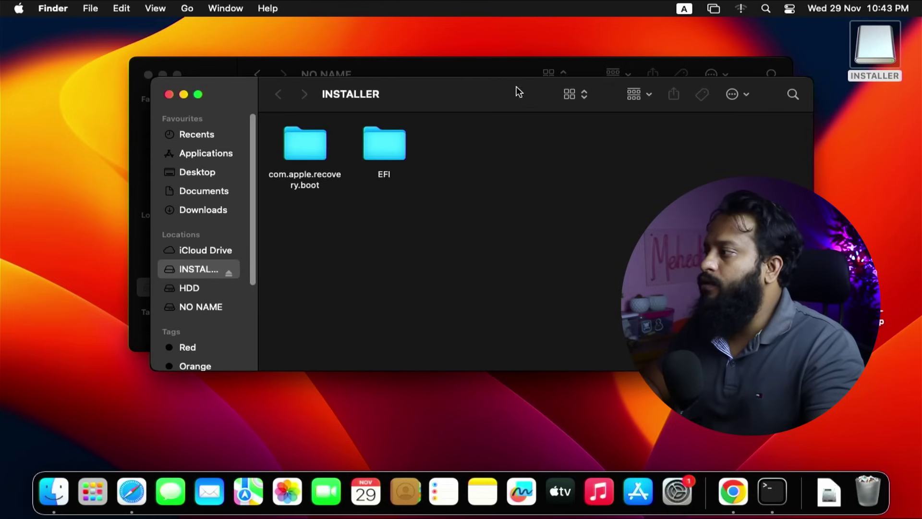
left_click_drag(495, 96, 680, 212)
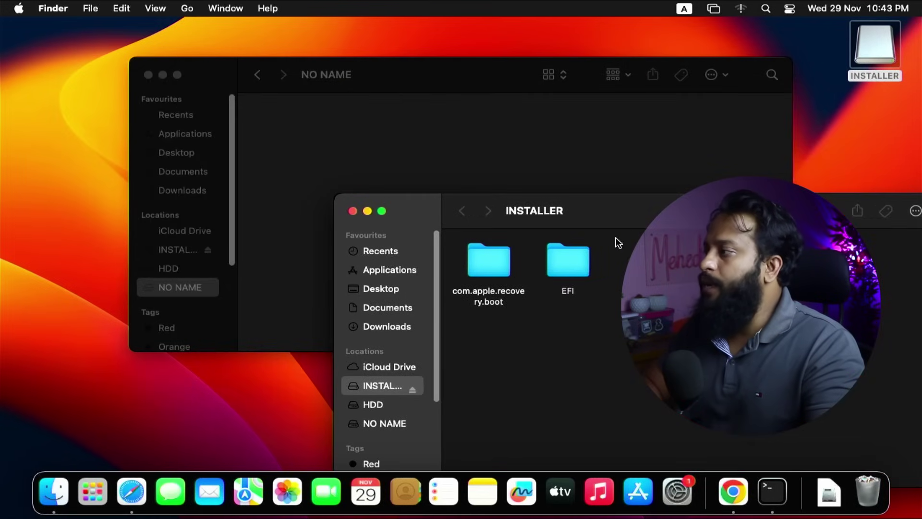
left_click(587, 261)
left_click_drag(587, 263, 431, 151)
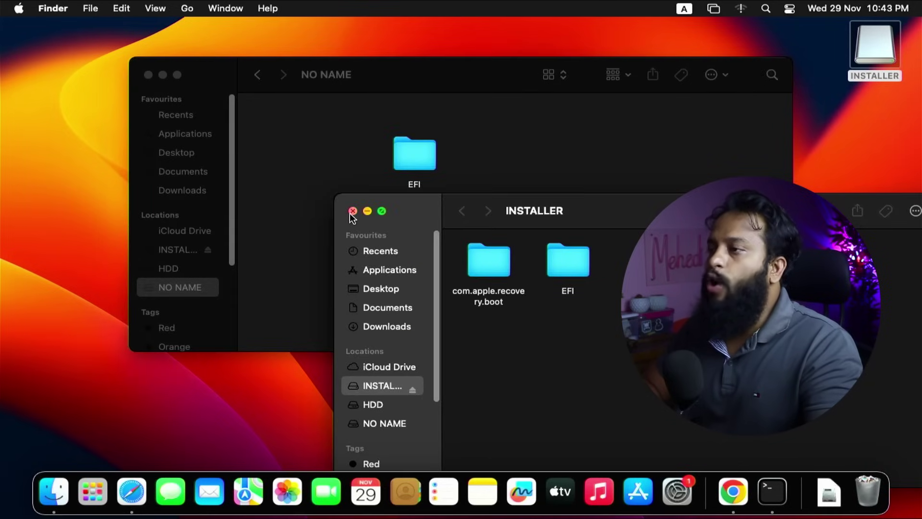
Close the INSTALLER window and eject the INSTALLER drive.
left_click(353, 211)
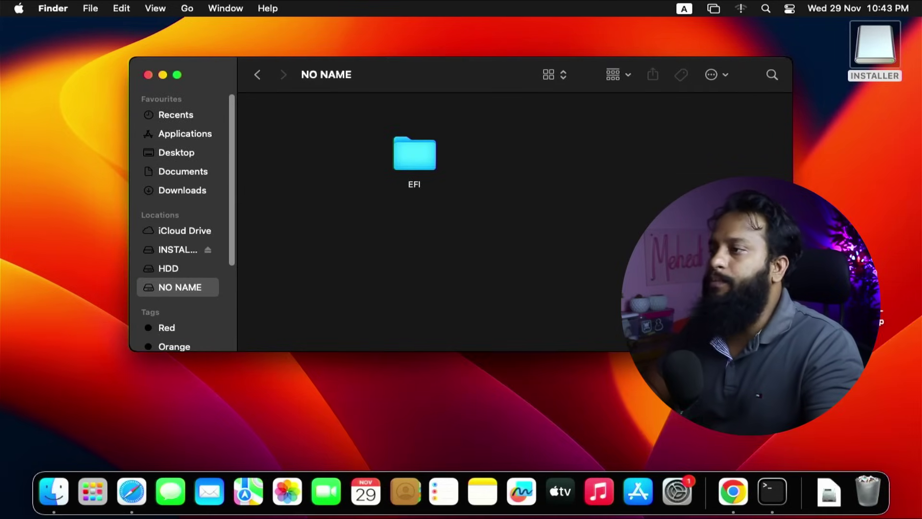
right_click(874, 48)
left_click(18, 8)
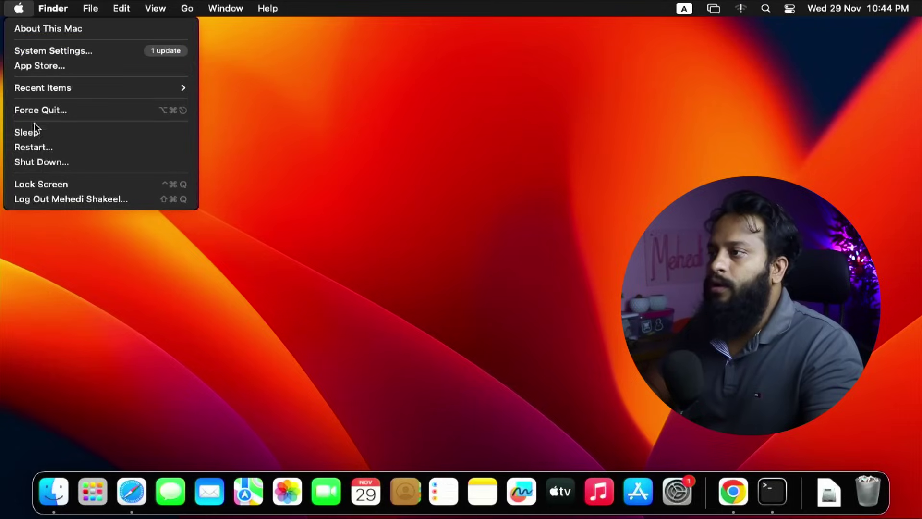
Restart the Mac from the Apple menu and confirm the restart.
left_click(32, 145)
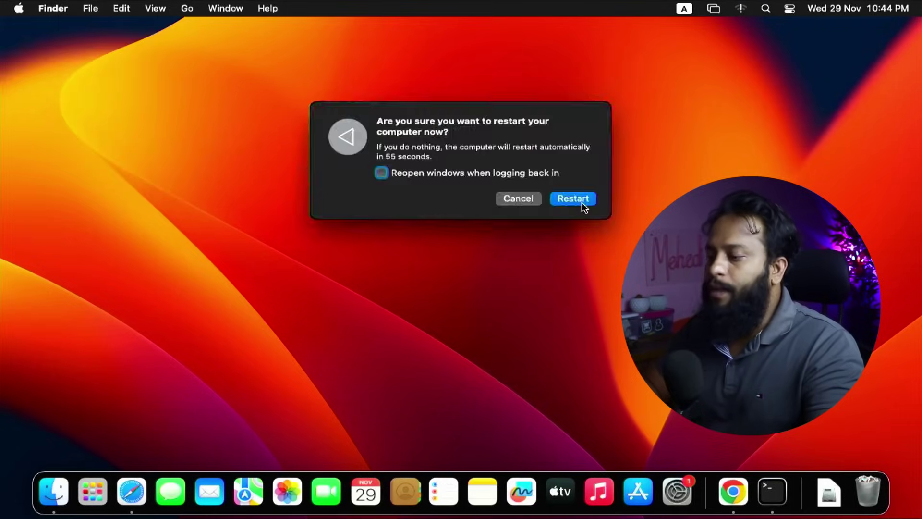
left_click(582, 203)
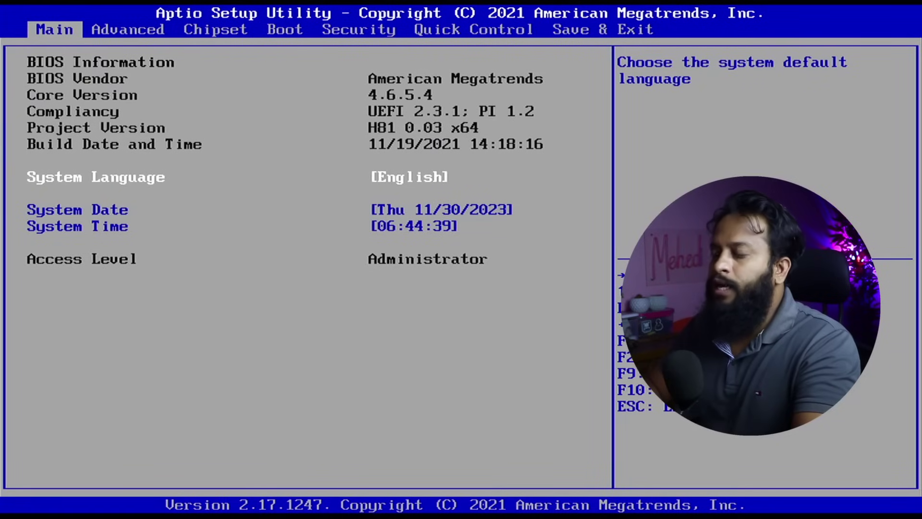
Set Boot Option #1 to UEFI OS (P0: KSM 128GB SSD), then save with F10 and reboot.
key("Right")
key("Right")
key("Right")
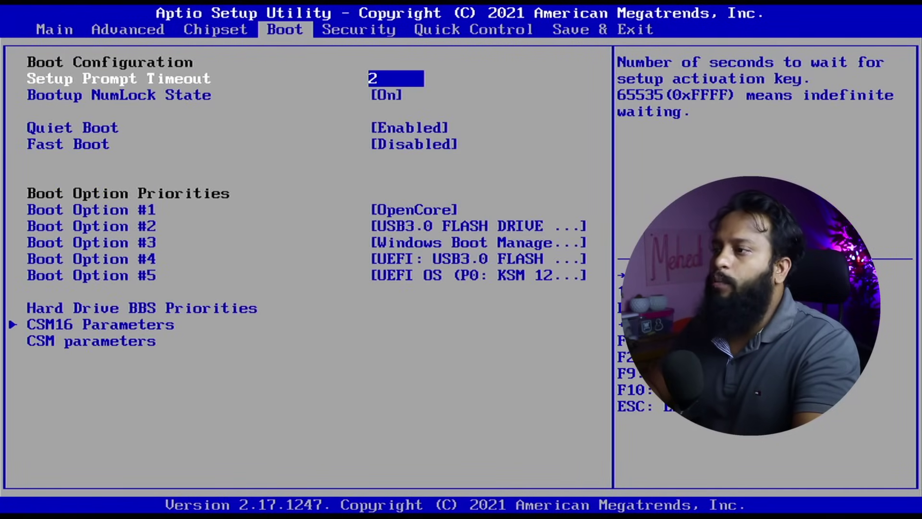
key("Down")
key("Down")
key("Down")
key("Down")
key("Down")
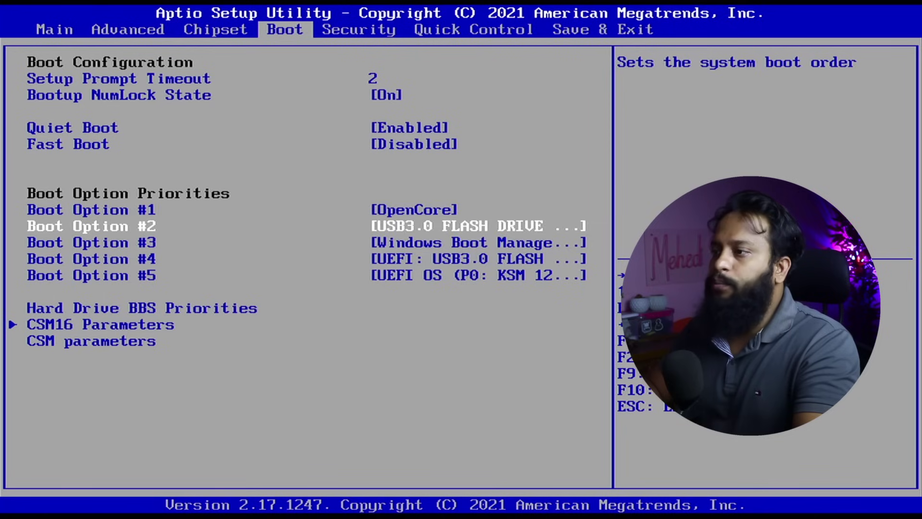
key("Up")
key("Return")
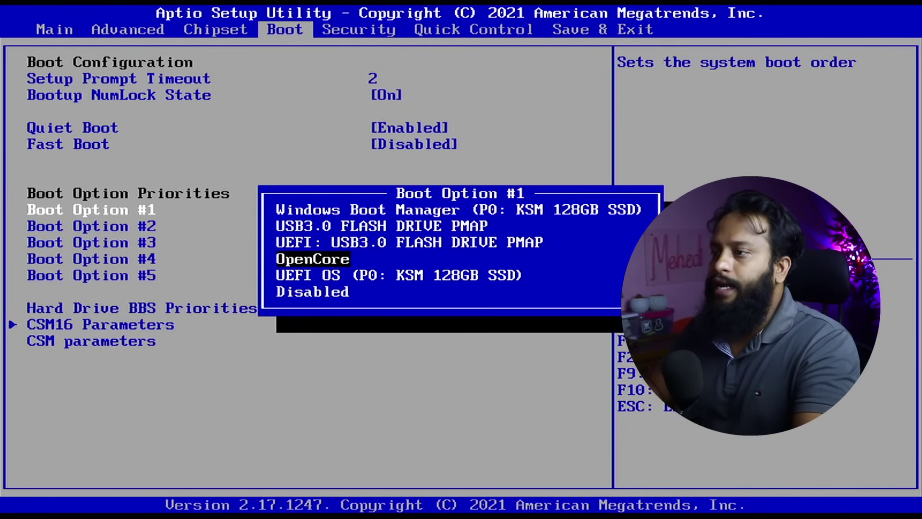
key("Down")
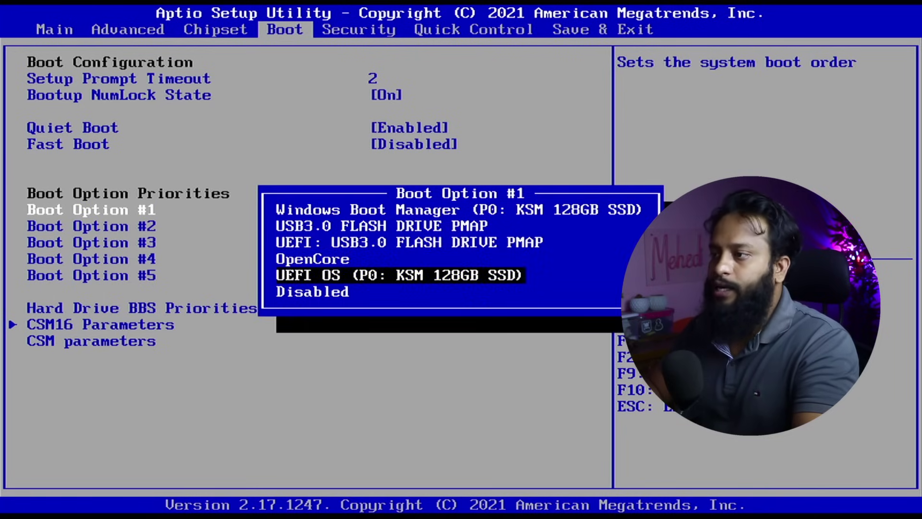
key("Return")
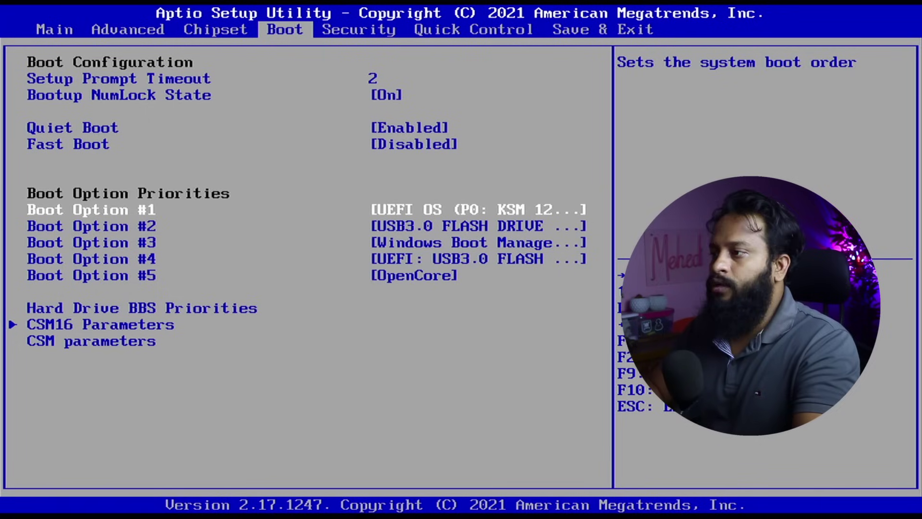
key("F10")
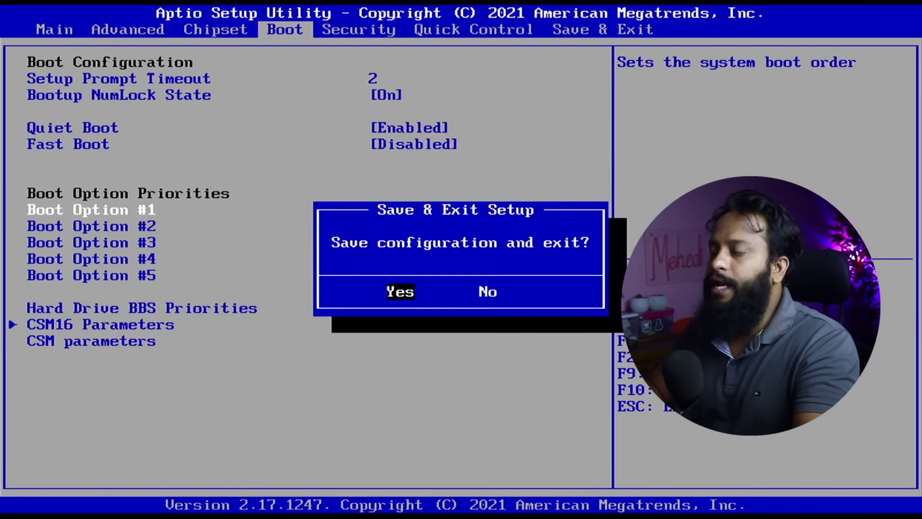
key("Return")
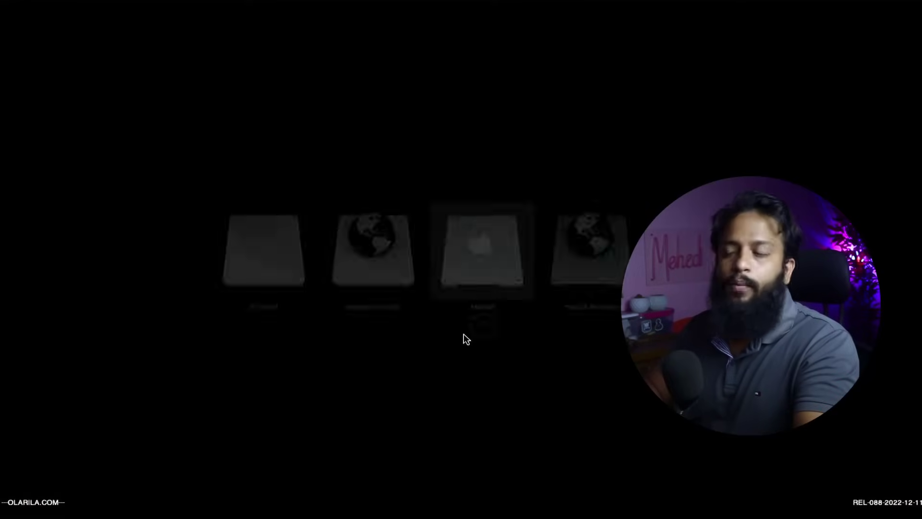
Boot the internal MacOS entry from OpenCore and log in with the account password.
left_click(464, 336)
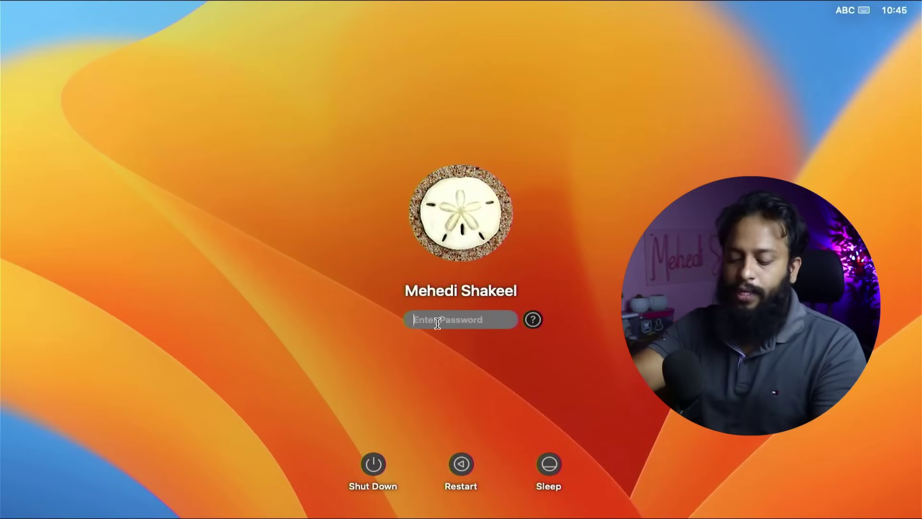
type("********")
key("Return")
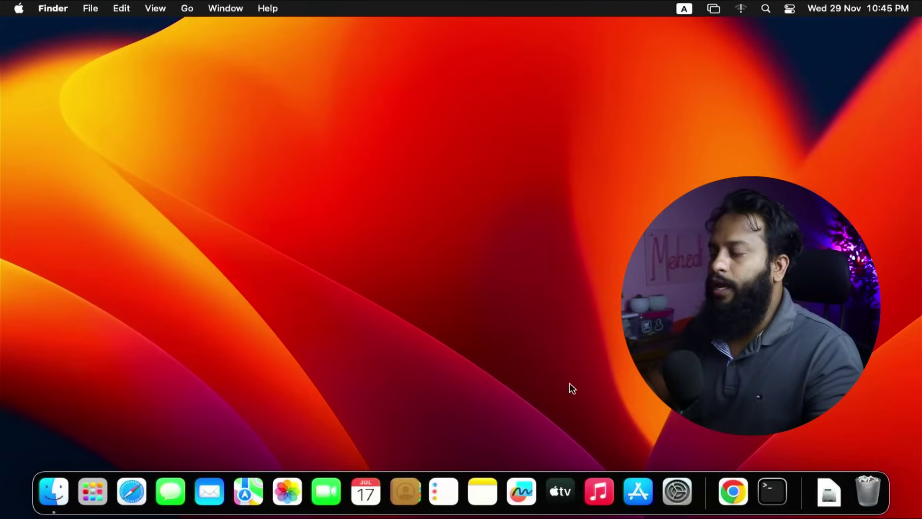
Confirm in About This Mac that Ventura 13.6.1 runs from MacOS, then dismiss Notes' welcome.
left_click(88, 491)
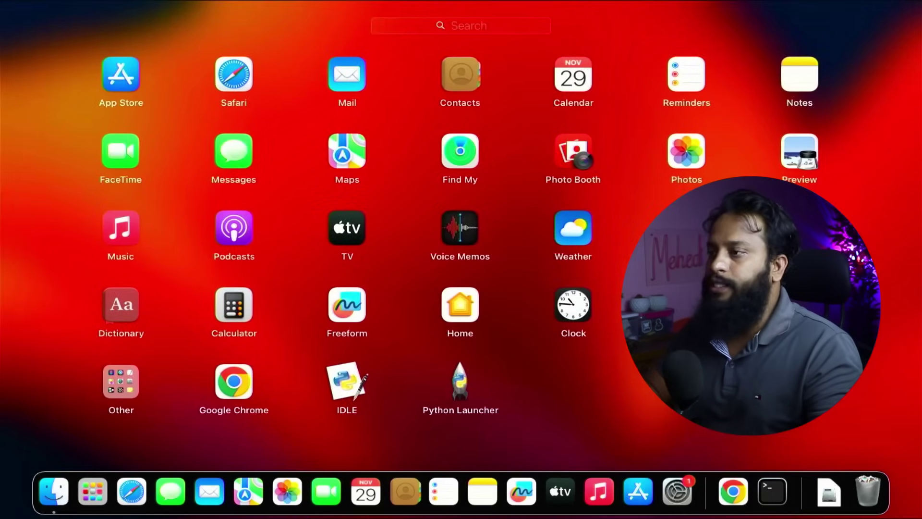
left_click(183, 52)
left_click(20, 8)
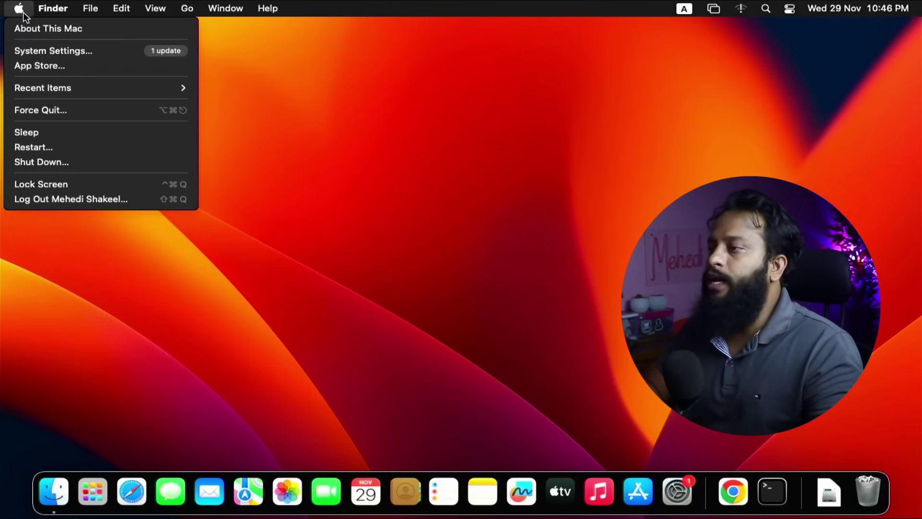
left_click(30, 28)
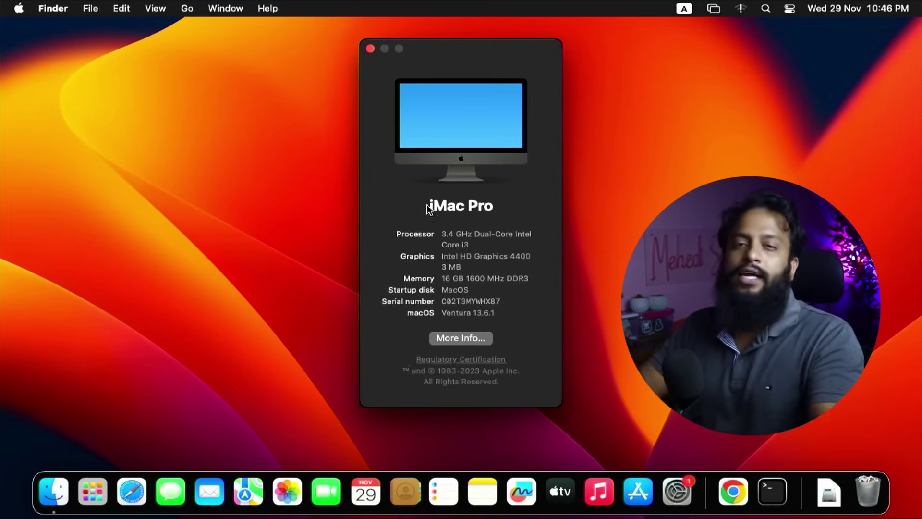
left_click(370, 48)
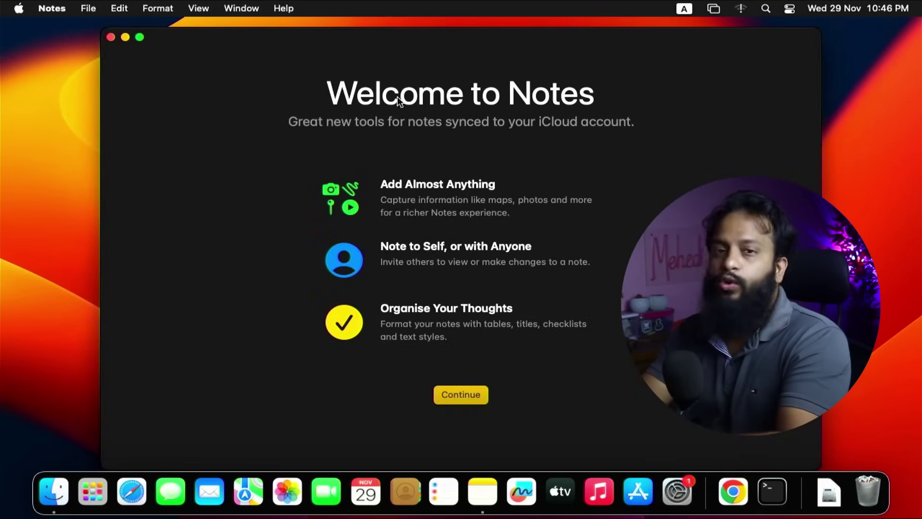
left_click(111, 37)
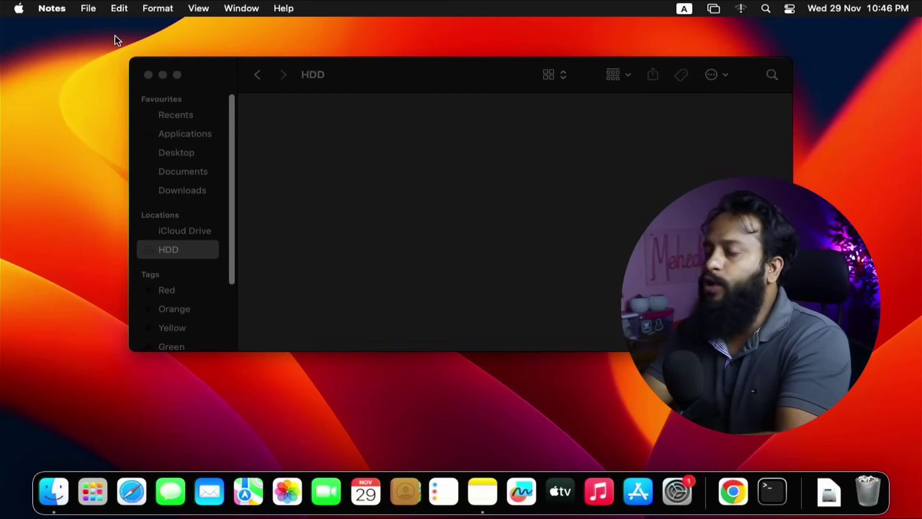